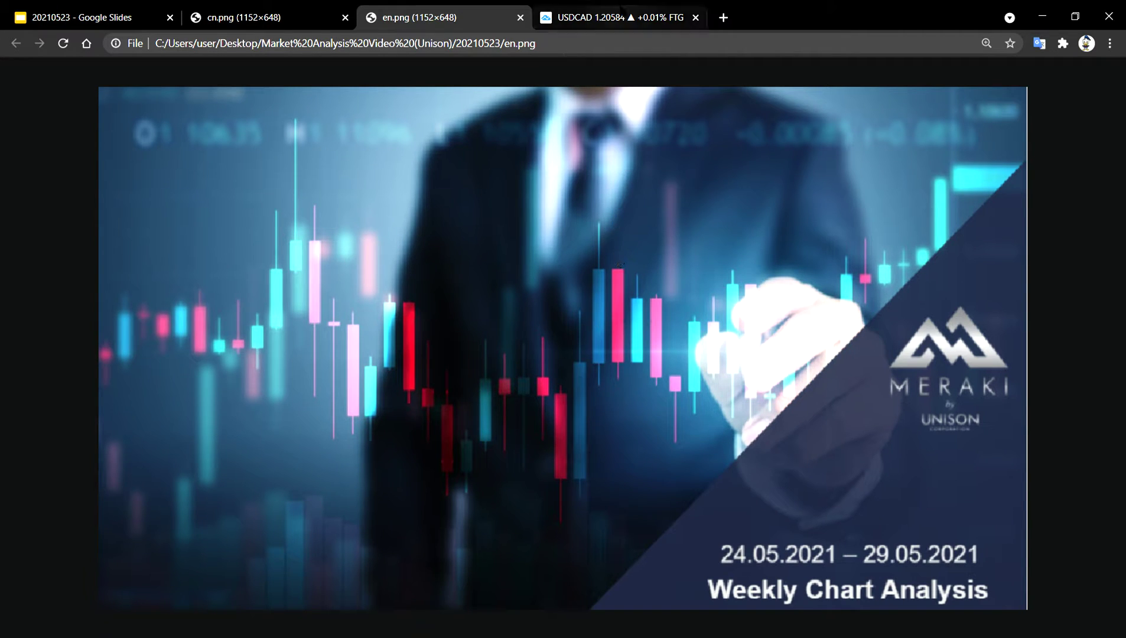
Switch to the TradingView chart and examine the DXY hourly falling wedge, the 89.696 and 89.166 support lines, and both cyan projection paths
{"action": "left_click", "coordinate": [615, 17]}
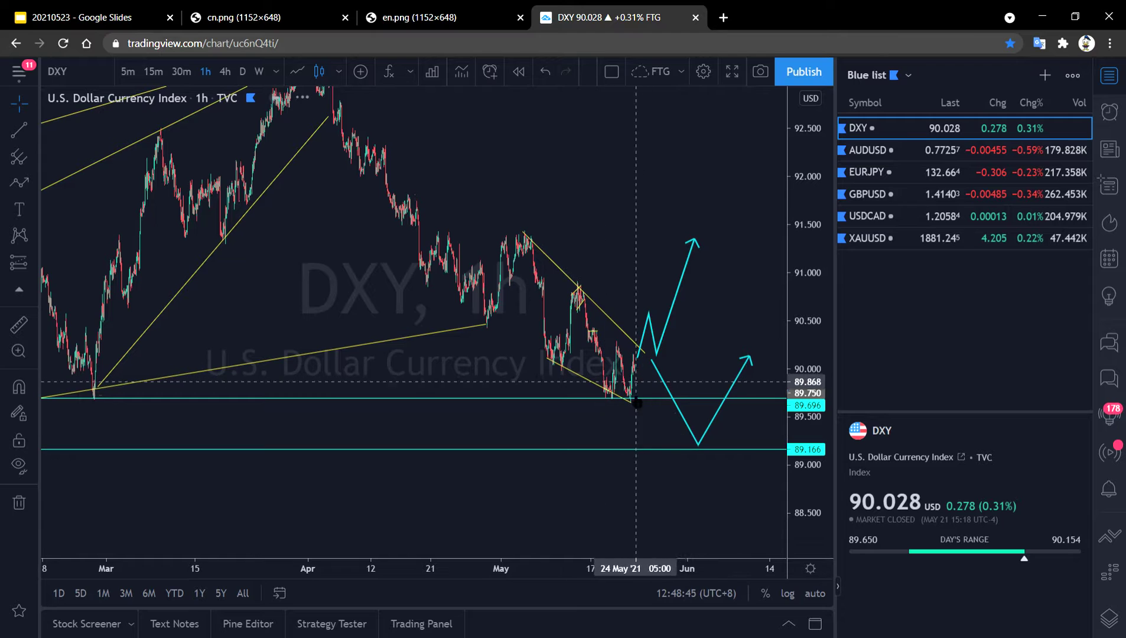
{"action": "left_click_drag", "start_coordinate": [610, 402], "coordinate": [633, 423]}
{"action": "scroll", "coordinate": [628, 387], "scroll_direction": "up", "scroll_amount": 4}
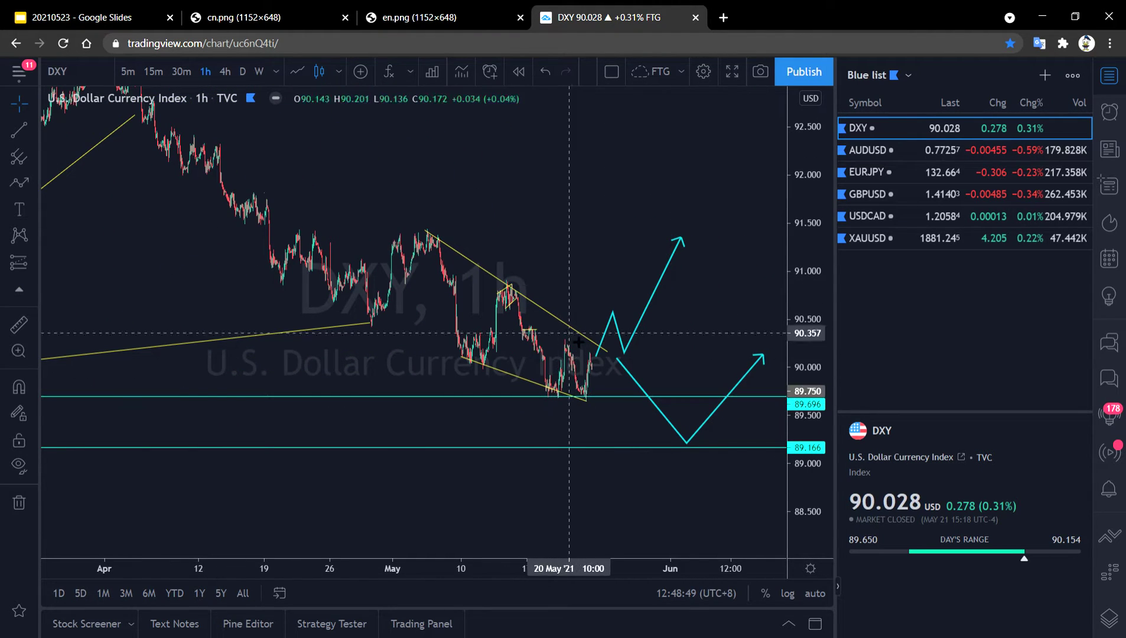
{"action": "scroll", "coordinate": [583, 408], "scroll_direction": "down", "scroll_amount": 3}
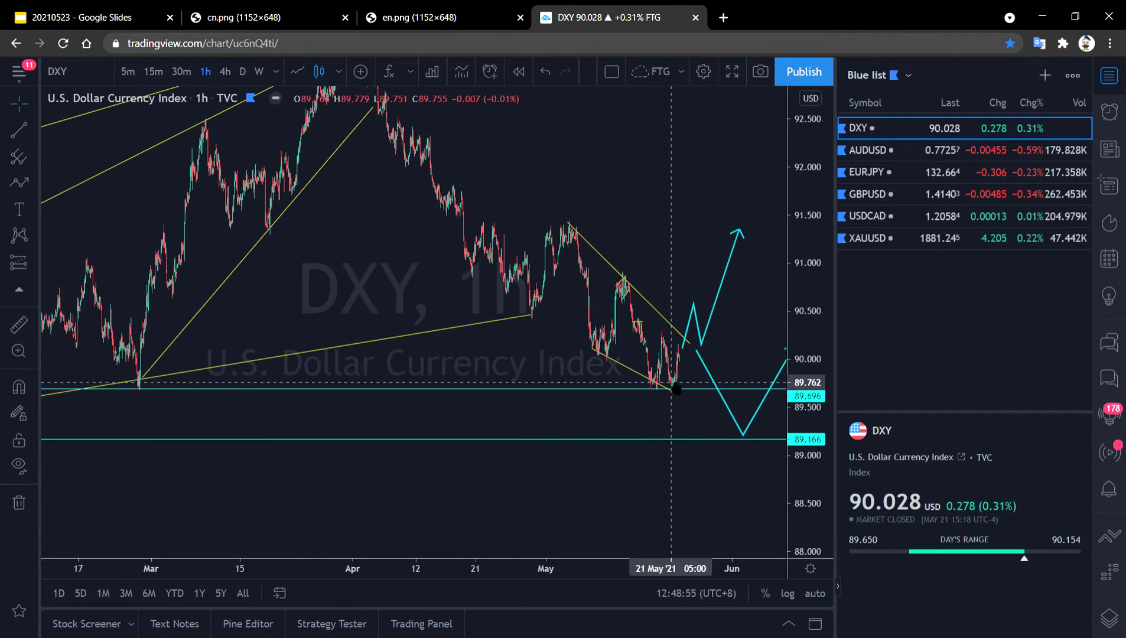
{"action": "left_click_drag", "start_coordinate": [699, 423], "coordinate": [736, 347]}
{"action": "scroll", "coordinate": [768, 395], "scroll_direction": "up", "scroll_amount": 5}
{"action": "left_click_drag", "start_coordinate": [736, 247], "coordinate": [663, 316]}
{"action": "scroll", "coordinate": [663, 317], "scroll_direction": "down", "scroll_amount": 2}
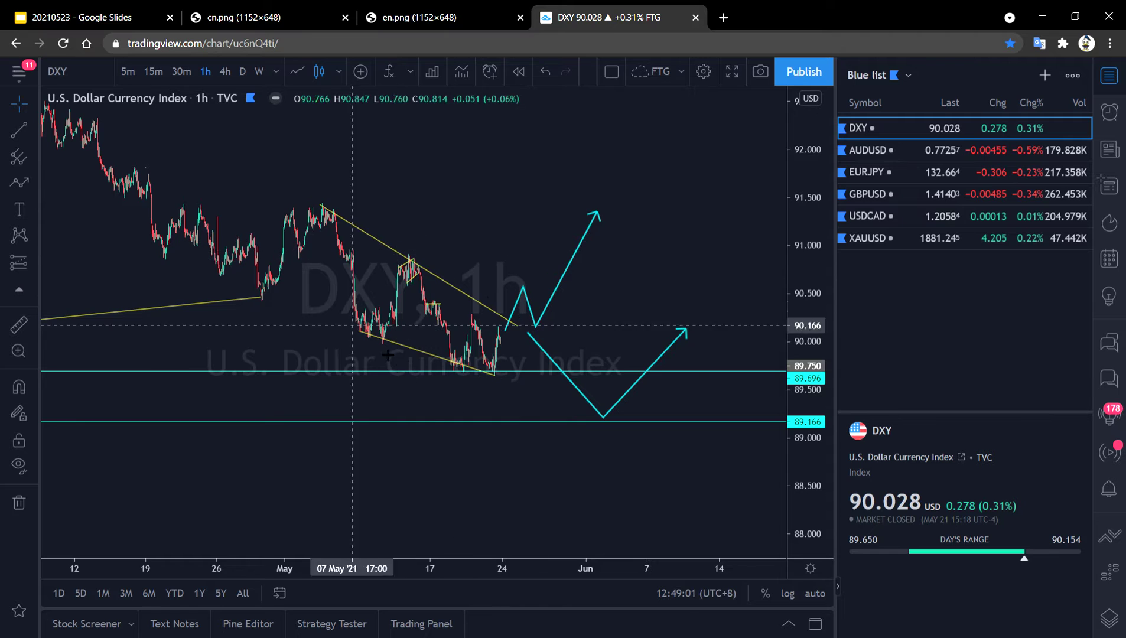
{"action": "scroll", "coordinate": [512, 324], "scroll_direction": "down", "scroll_amount": 1}
{"action": "scroll", "coordinate": [511, 324], "scroll_direction": "down", "scroll_amount": 3}
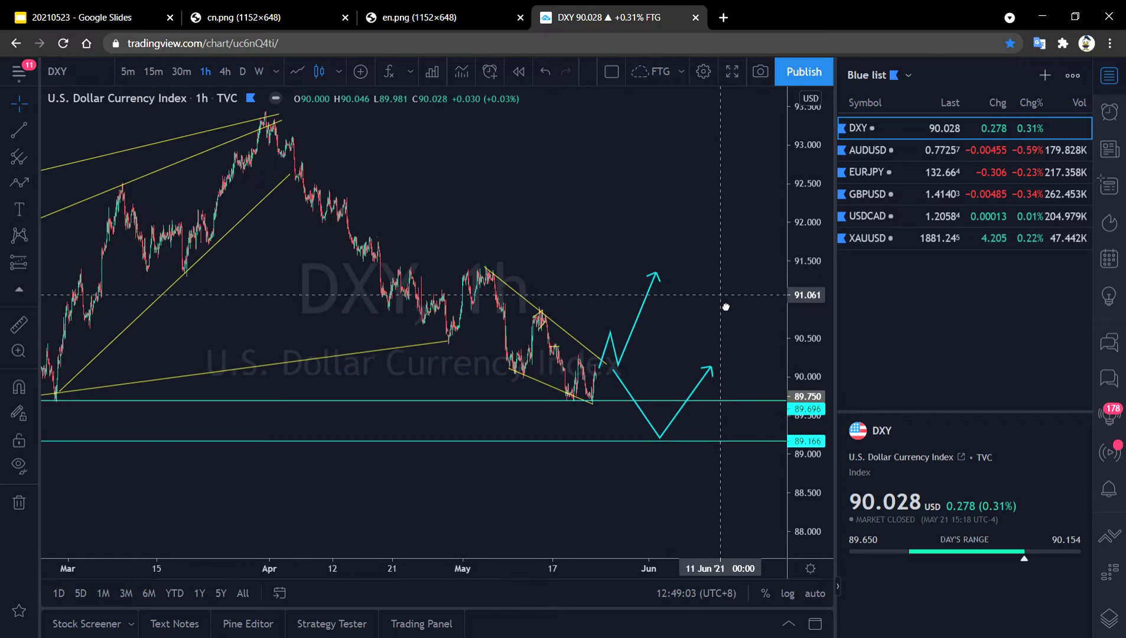
{"action": "left_click_drag", "start_coordinate": [729, 327], "coordinate": [713, 334]}
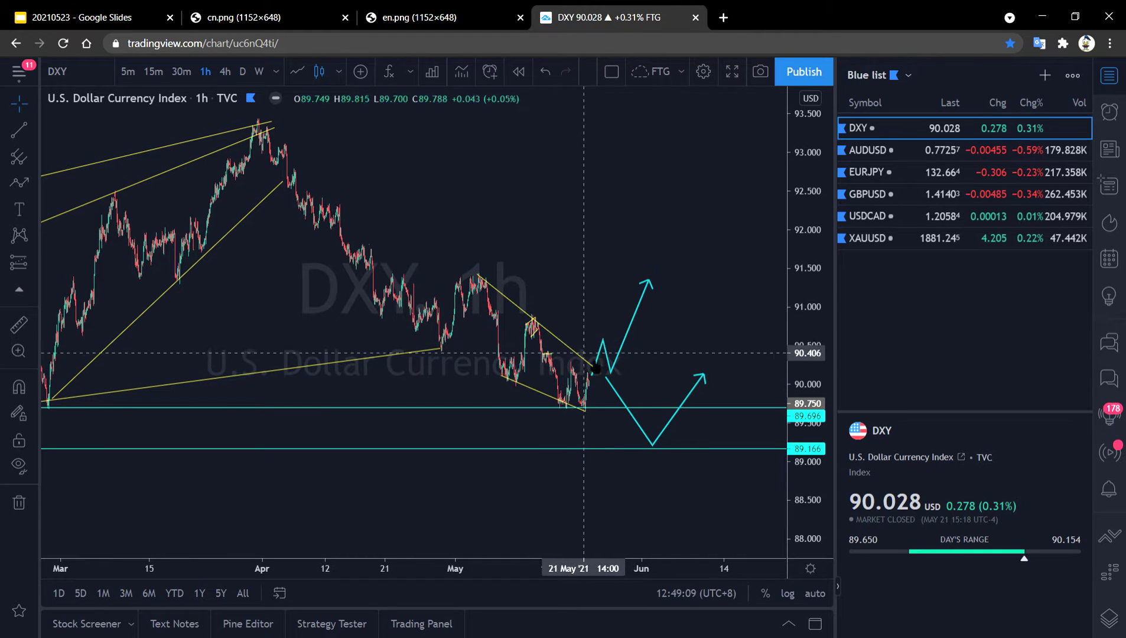
{"action": "mouse_move", "coordinate": [612, 376]}
{"action": "left_mouse_down"}
{"action": "mouse_move", "coordinate": [625, 375]}
{"action": "mouse_move", "coordinate": [611, 372]}
{"action": "left_mouse_up"}
{"action": "left_click_drag", "start_coordinate": [654, 284], "coordinate": [669, 290]}
{"action": "left_click", "coordinate": [674, 279]}
{"action": "left_click_drag", "start_coordinate": [811, 244], "coordinate": [811, 259]}
{"action": "left_click_drag", "start_coordinate": [727, 306], "coordinate": [742, 244]}
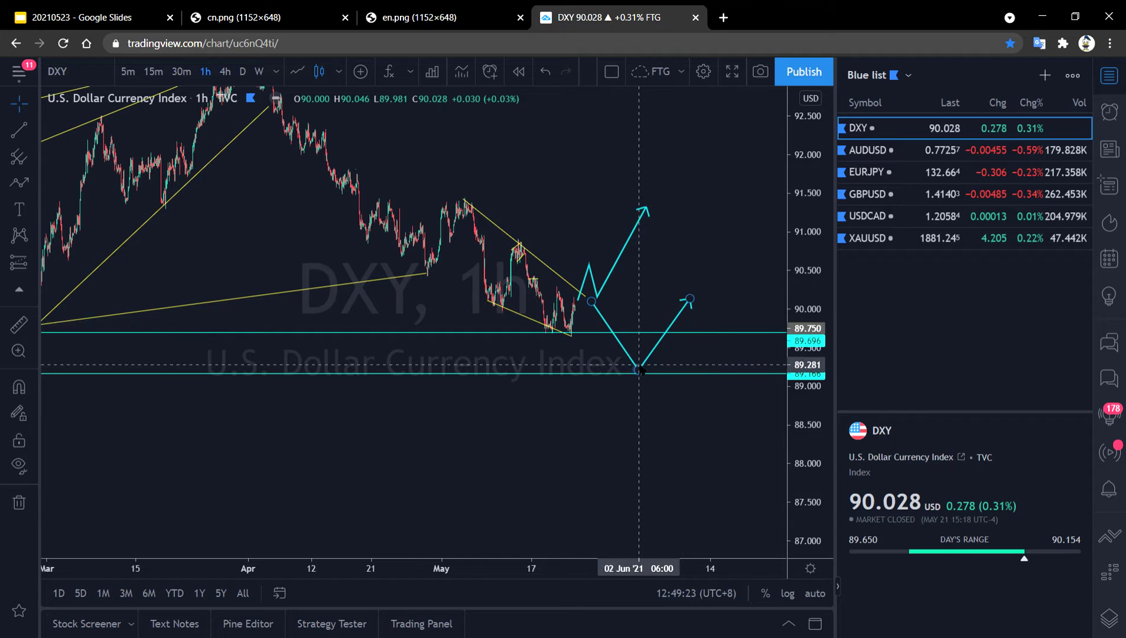
Reshape the lower cyan DXY projection path, placing its low at about 89.234 on 01 Jun '21 above the 89.166 line
{"action": "left_click_drag", "start_coordinate": [638, 370], "coordinate": [631, 362]}
{"action": "left_click_drag", "start_coordinate": [690, 300], "coordinate": [686, 292]}
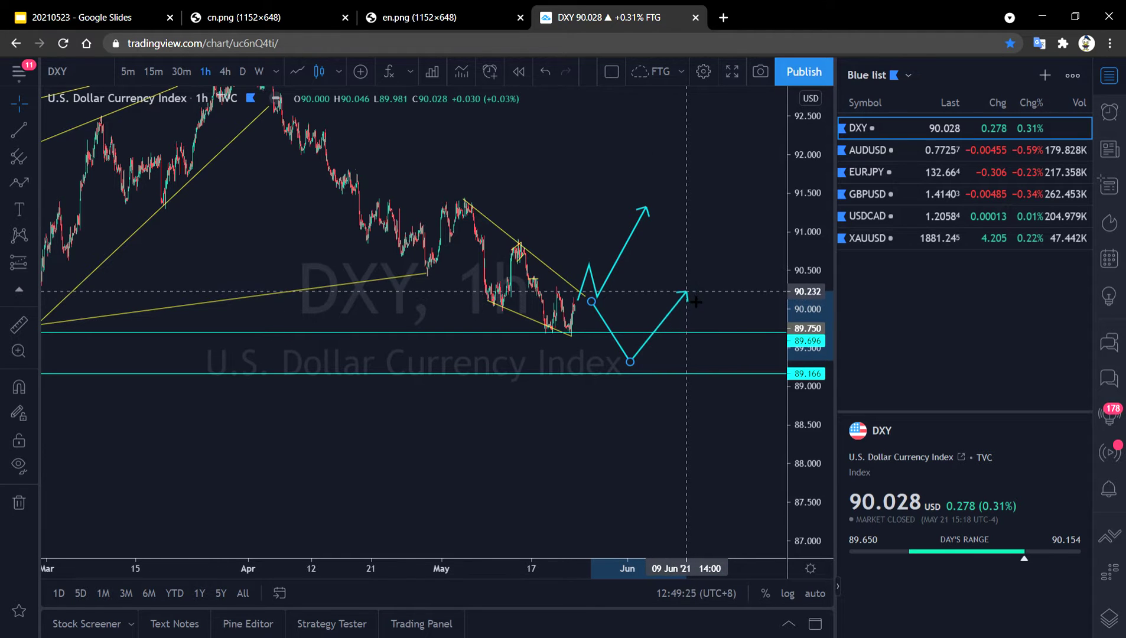
{"action": "left_click", "coordinate": [712, 284]}
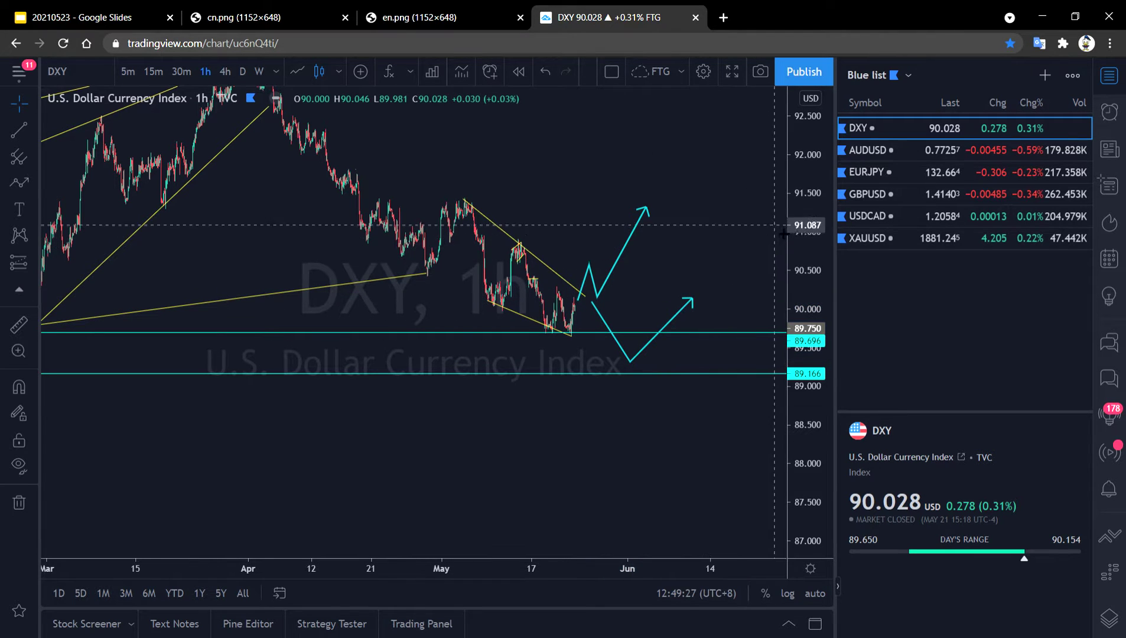
{"action": "left_click_drag", "start_coordinate": [628, 363], "coordinate": [636, 368]}
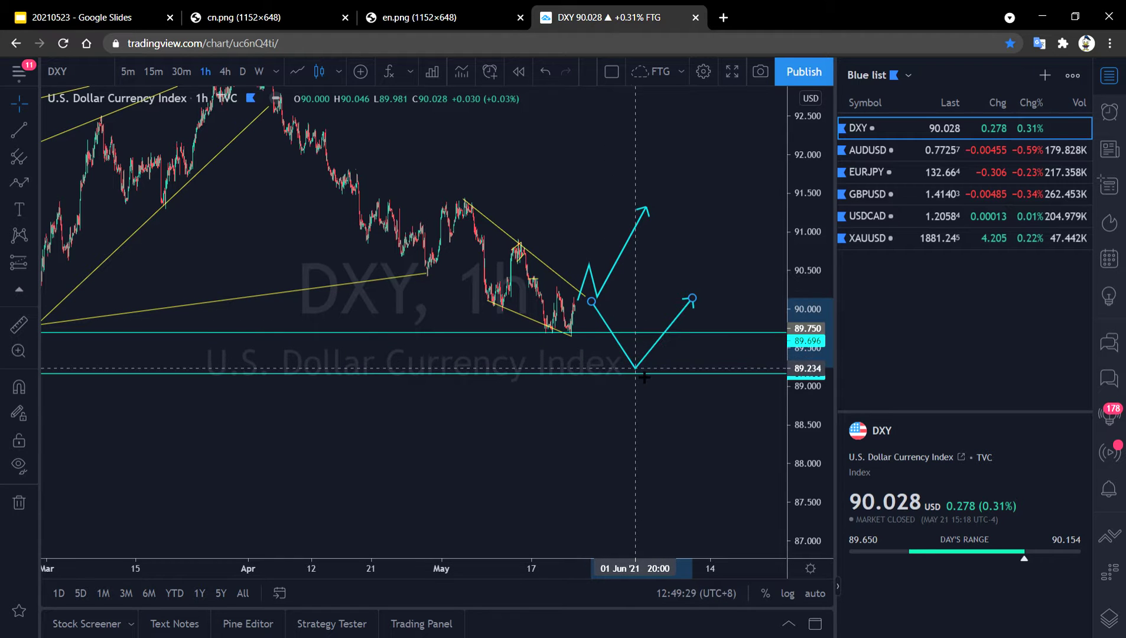
{"action": "left_click", "coordinate": [628, 400]}
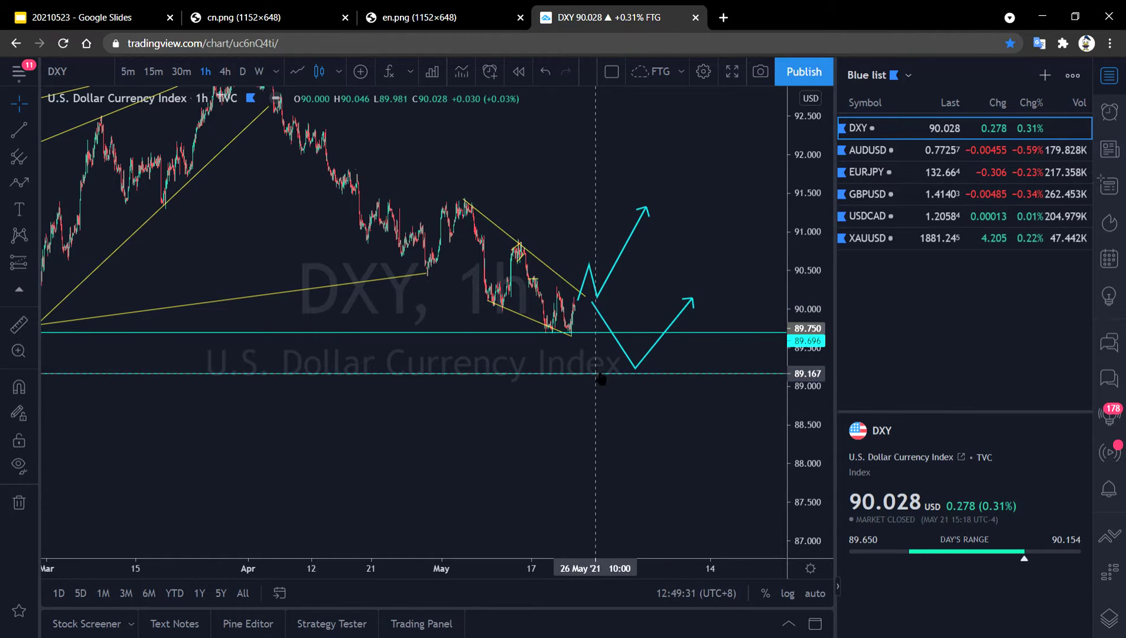
{"action": "left_click_drag", "start_coordinate": [658, 422], "coordinate": [651, 427]}
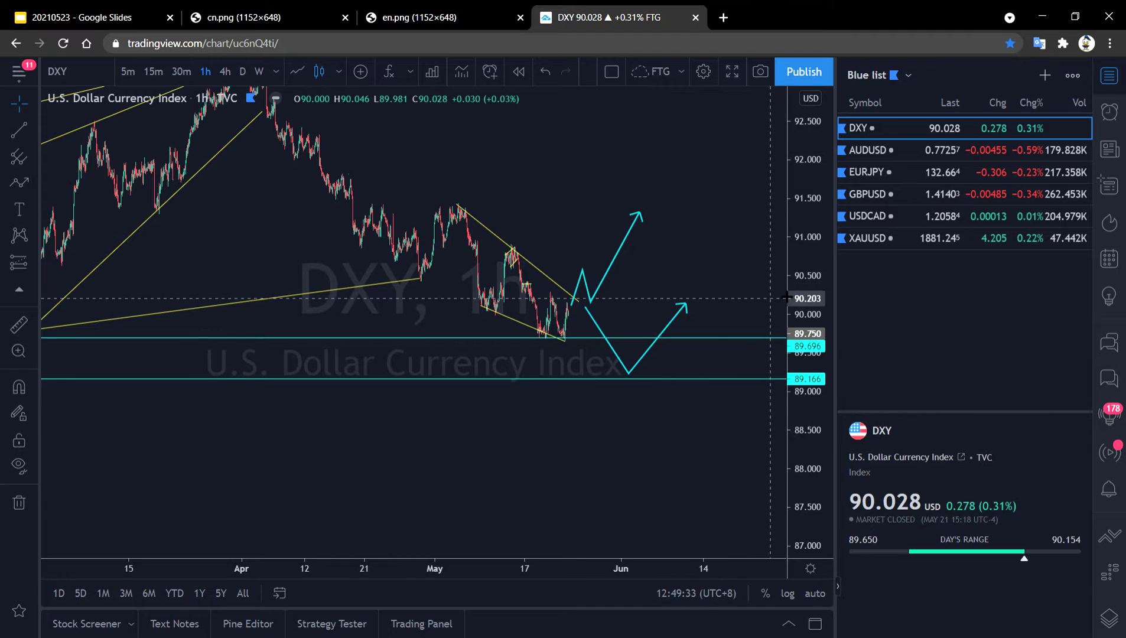
Bring up the AUDUSD hourly chart and measure the decline from the 10 May '21 peak
{"action": "key", "text": "Down"}
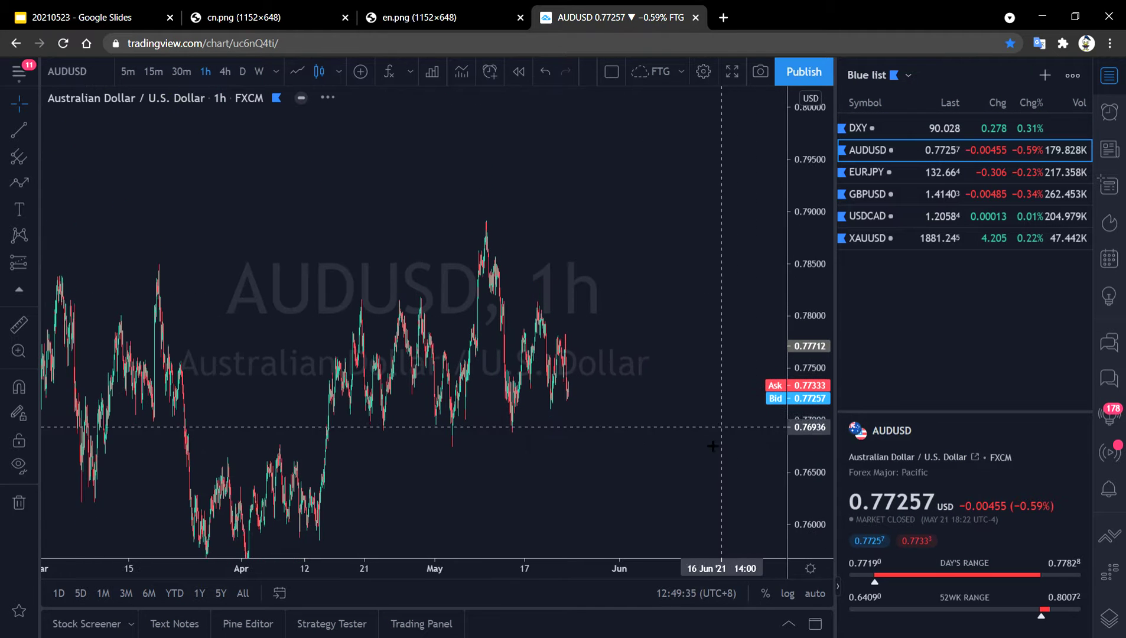
{"action": "scroll", "coordinate": [589, 467], "scroll_direction": "up", "scroll_amount": 5}
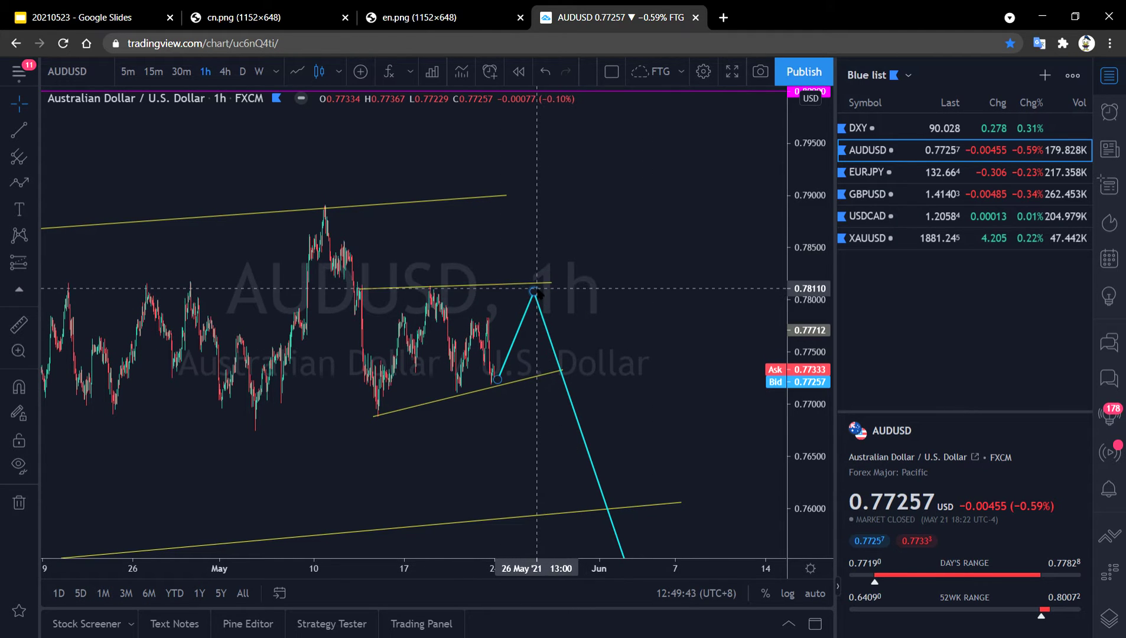
{"action": "scroll", "coordinate": [774, 255], "scroll_direction": "down", "scroll_amount": 3}
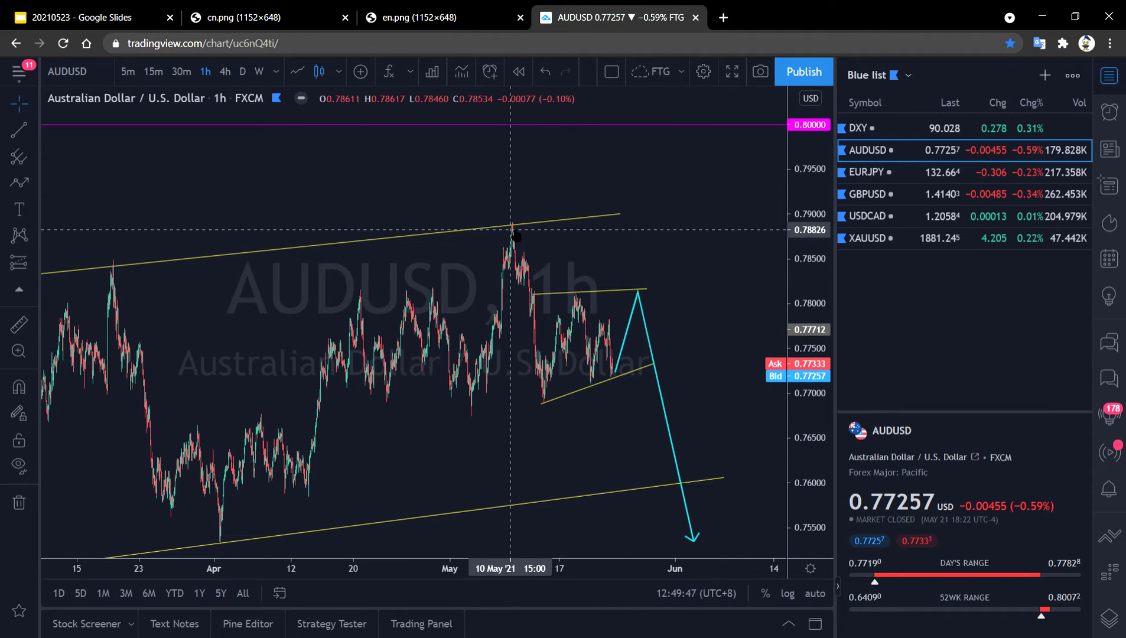
{"action": "left_click", "coordinate": [513, 231], "text": "shift"}
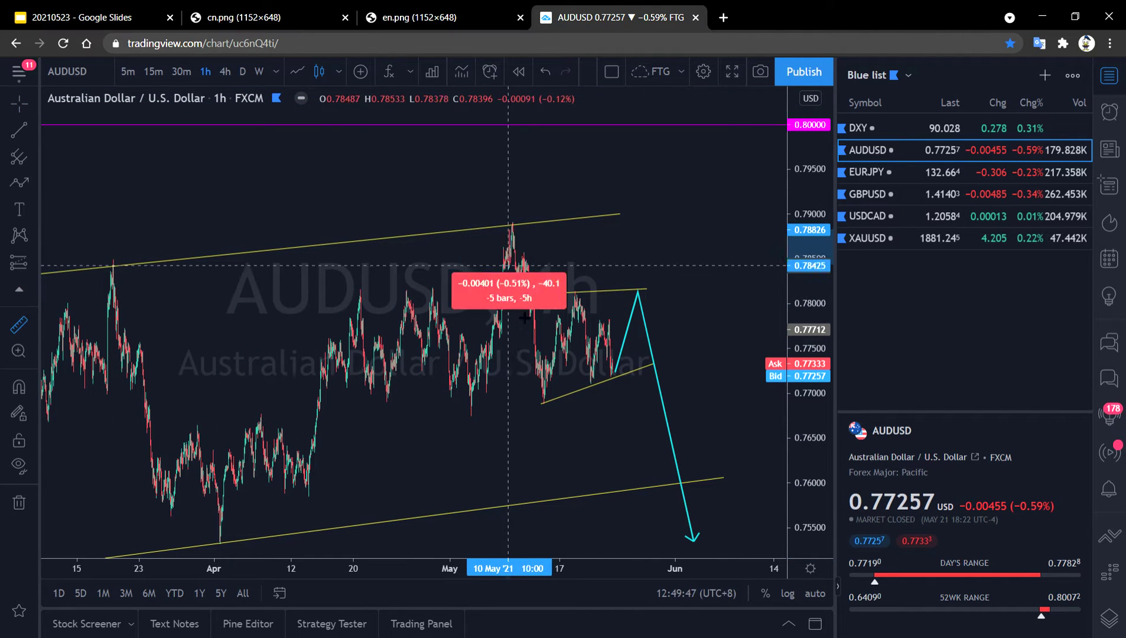
{"action": "left_click", "coordinate": [533, 387]}
Measure the projected AUDUSD drop from the level of the short-term upper trendline
{"action": "left_click_drag", "start_coordinate": [471, 442], "coordinate": [584, 430]}
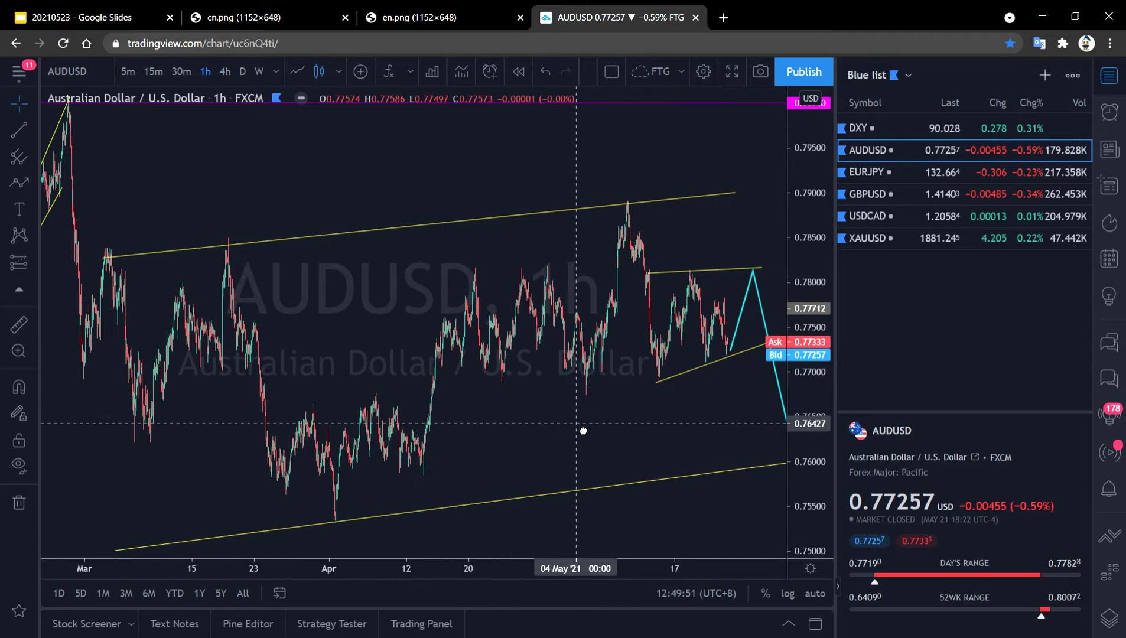
{"action": "left_click_drag", "start_coordinate": [568, 373], "coordinate": [475, 394]}
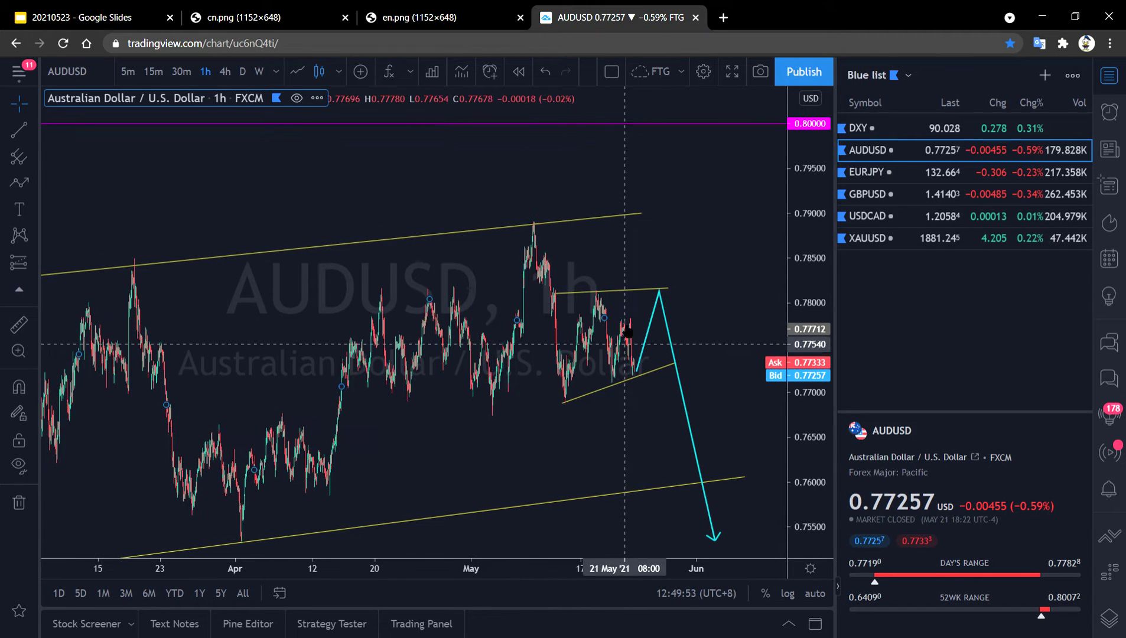
{"action": "left_click_drag", "start_coordinate": [439, 437], "coordinate": [360, 455]}
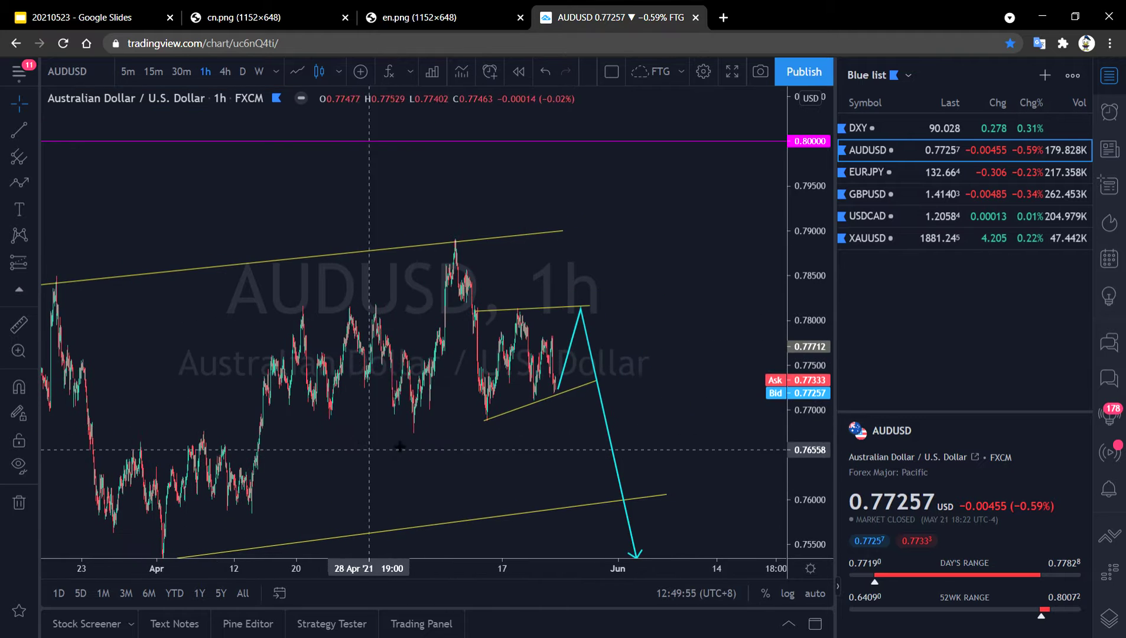
{"action": "scroll", "coordinate": [430, 377], "scroll_direction": "up", "scroll_amount": 3}
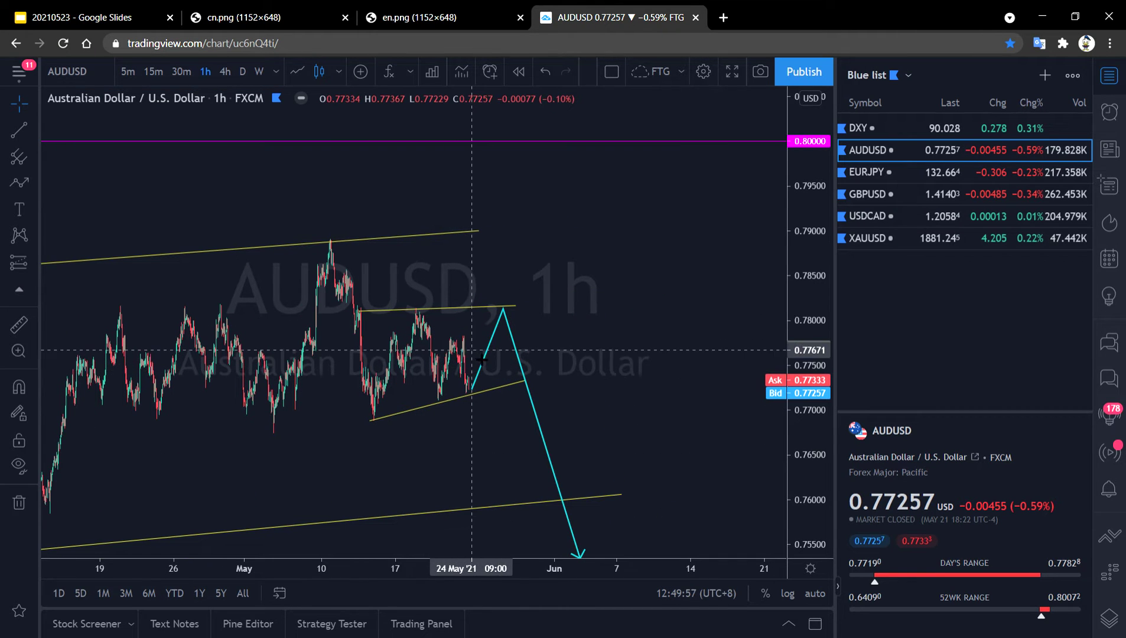
{"action": "left_click", "coordinate": [544, 316], "text": "shift"}
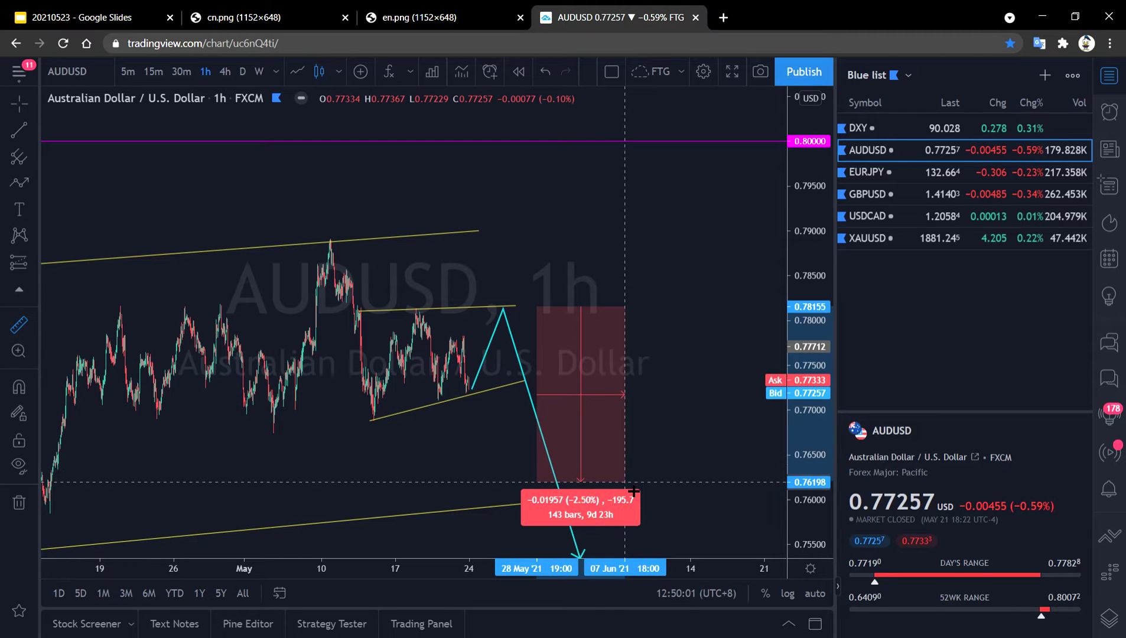
{"action": "scroll", "coordinate": [700, 420], "scroll_direction": "down", "scroll_amount": 4}
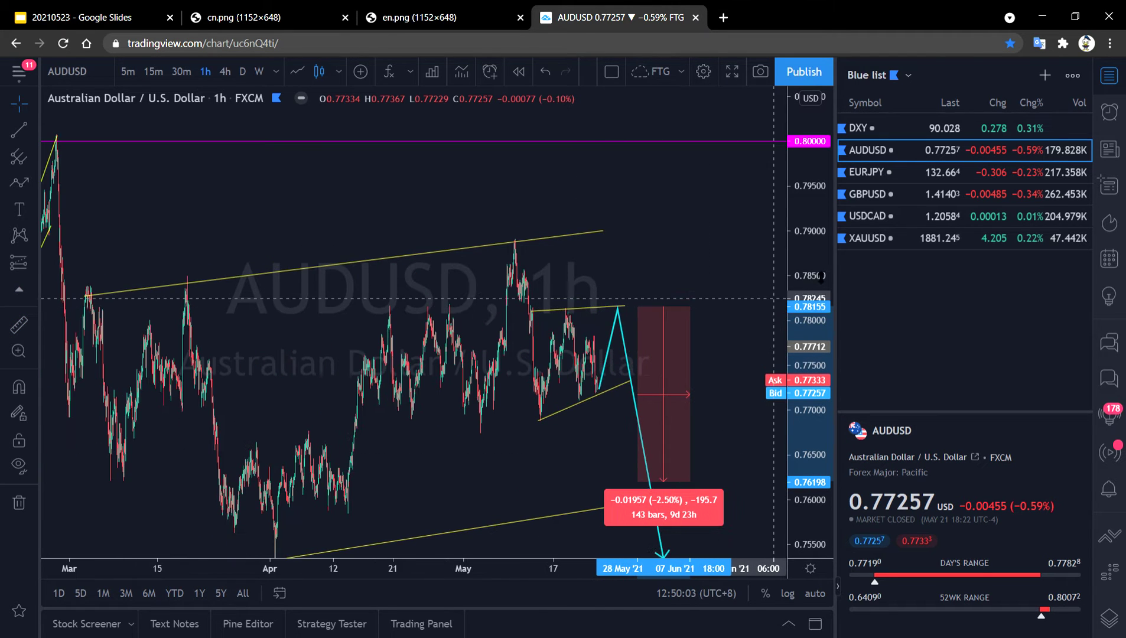
{"action": "left_click_drag", "start_coordinate": [822, 276], "coordinate": [788, 403]}
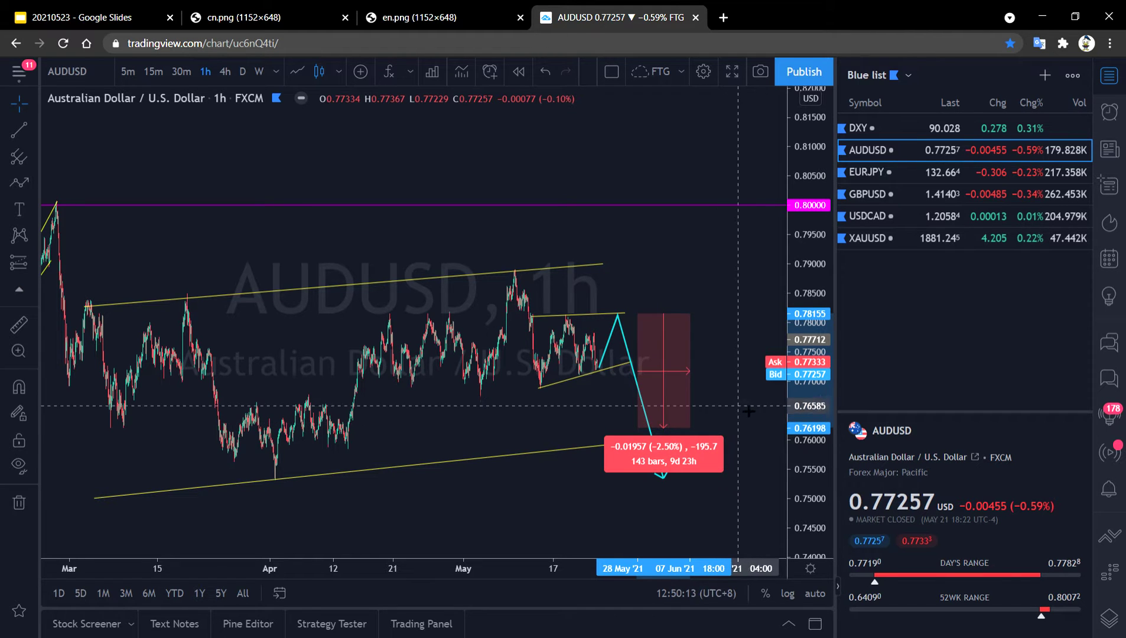
Measure the price range above AUDUSD's projected turning point, replacing the earlier measurement, and clear it
{"action": "left_click", "coordinate": [710, 342]}
{"action": "left_click", "coordinate": [698, 314], "text": "shift"}
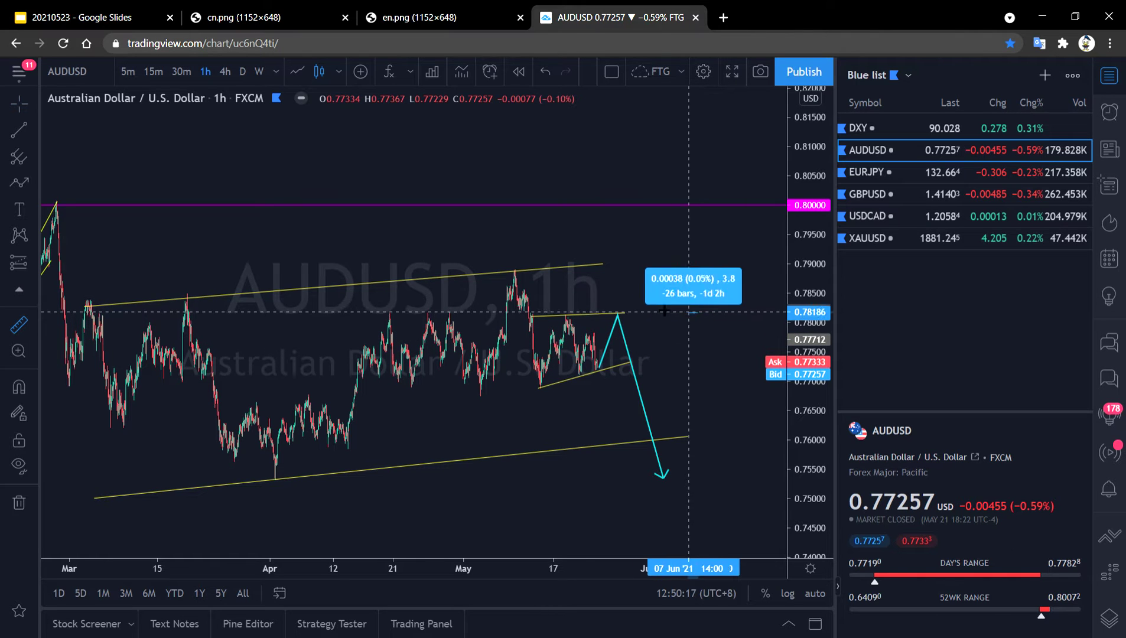
{"action": "left_click", "coordinate": [609, 287]}
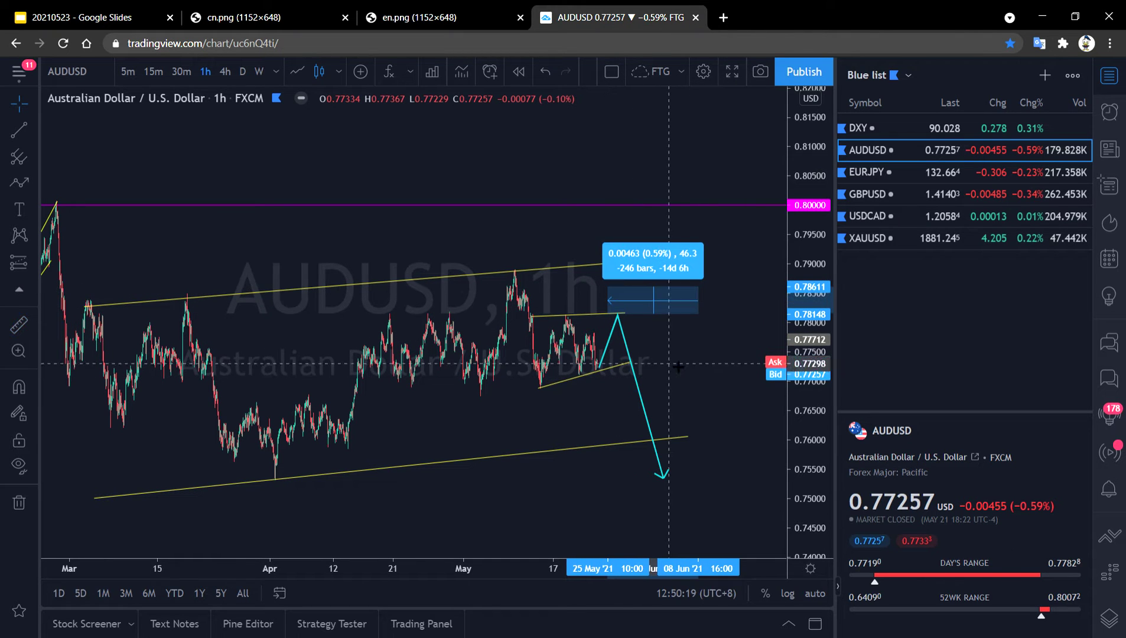
{"action": "left_click", "coordinate": [712, 362]}
Bring up EURJPY on the daily timeframe and examine the 133.090 resistance line against the 2018 highs
{"action": "left_click", "coordinate": [868, 173]}
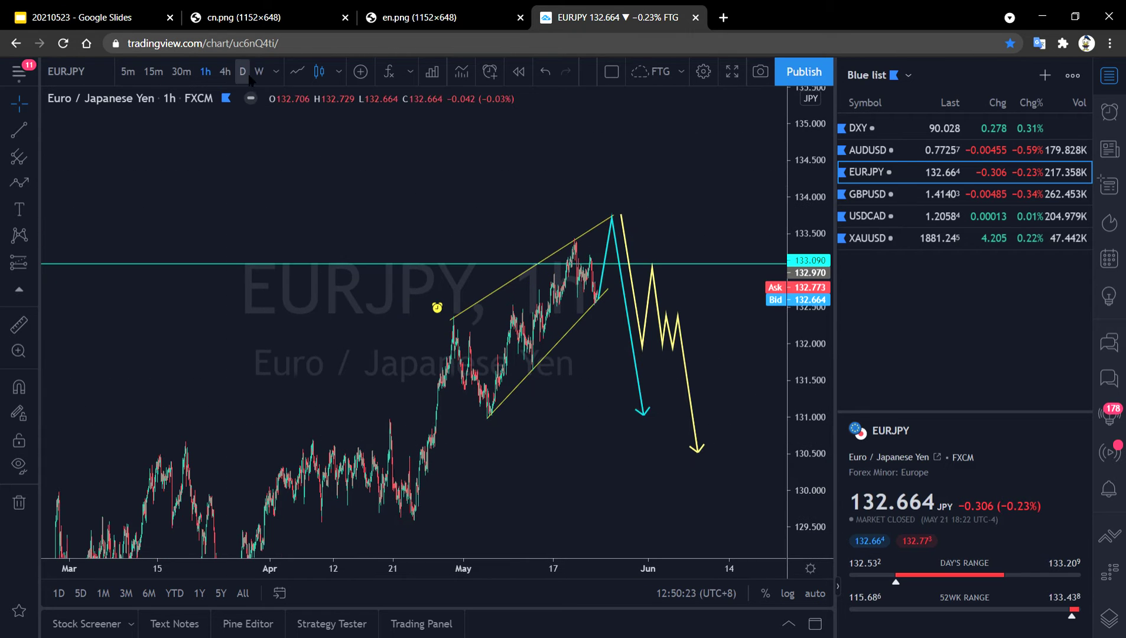
{"action": "left_click_drag", "start_coordinate": [809, 142], "coordinate": [808, 464]}
{"action": "scroll", "coordinate": [380, 377], "scroll_direction": "up", "scroll_amount": 4}
{"action": "left_click_drag", "start_coordinate": [381, 381], "coordinate": [464, 372]}
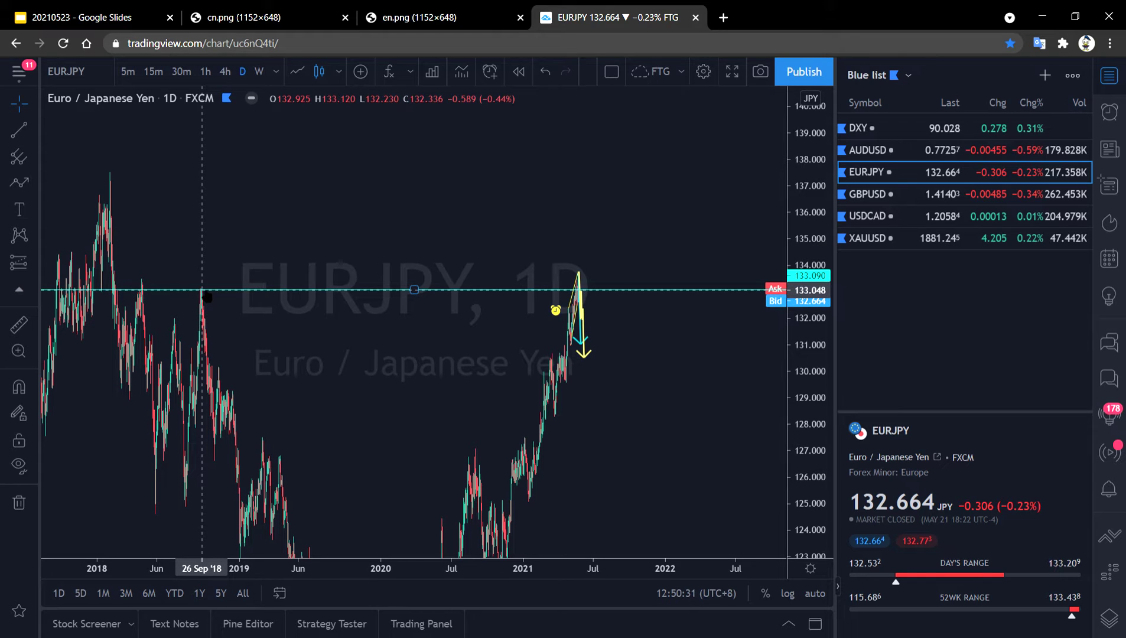
Return EURJPY to the 1h timeframe and measure the projected drop from the rising wedge's upper trendline
{"action": "left_click", "coordinate": [206, 72]}
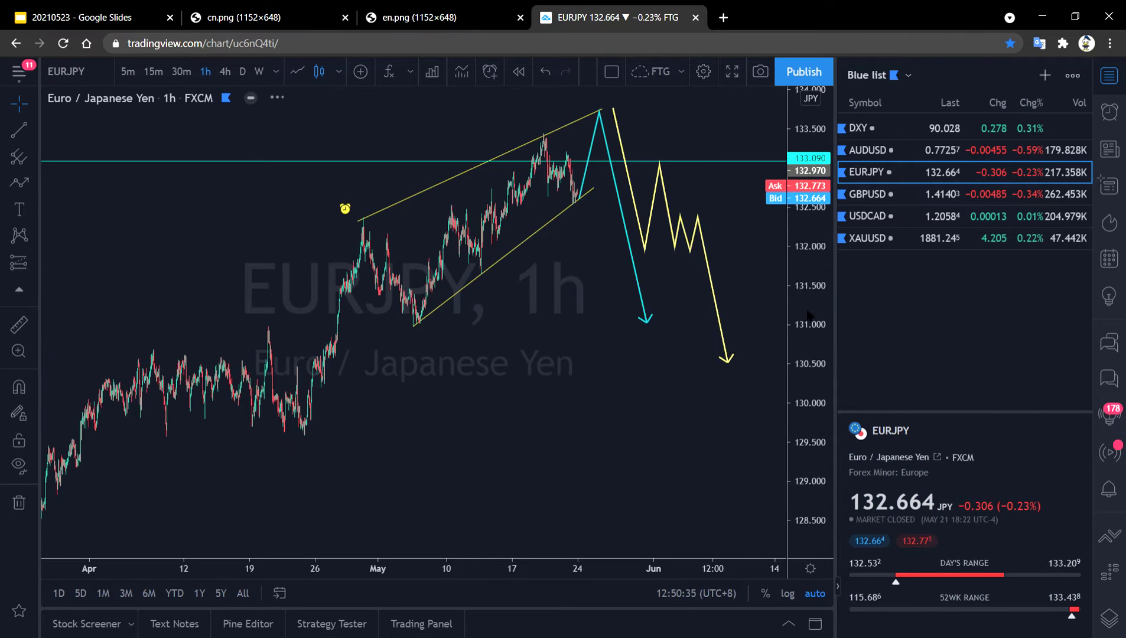
{"action": "left_click_drag", "start_coordinate": [696, 428], "coordinate": [659, 467]}
{"action": "left_click_drag", "start_coordinate": [803, 351], "coordinate": [802, 407]}
{"action": "left_click_drag", "start_coordinate": [728, 405], "coordinate": [686, 453]}
{"action": "left_click_drag", "start_coordinate": [794, 418], "coordinate": [795, 218]}
{"action": "scroll", "coordinate": [757, 286], "scroll_direction": "up", "scroll_amount": 5}
{"action": "left_click_drag", "start_coordinate": [681, 301], "coordinate": [731, 367]}
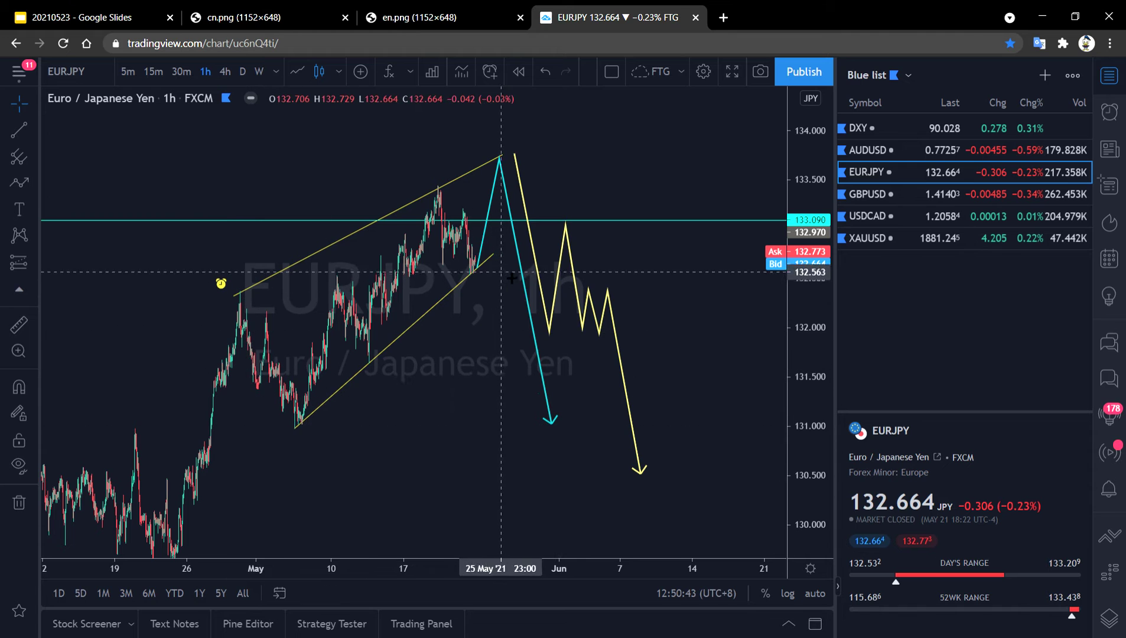
{"action": "left_click", "coordinate": [506, 160], "text": "shift"}
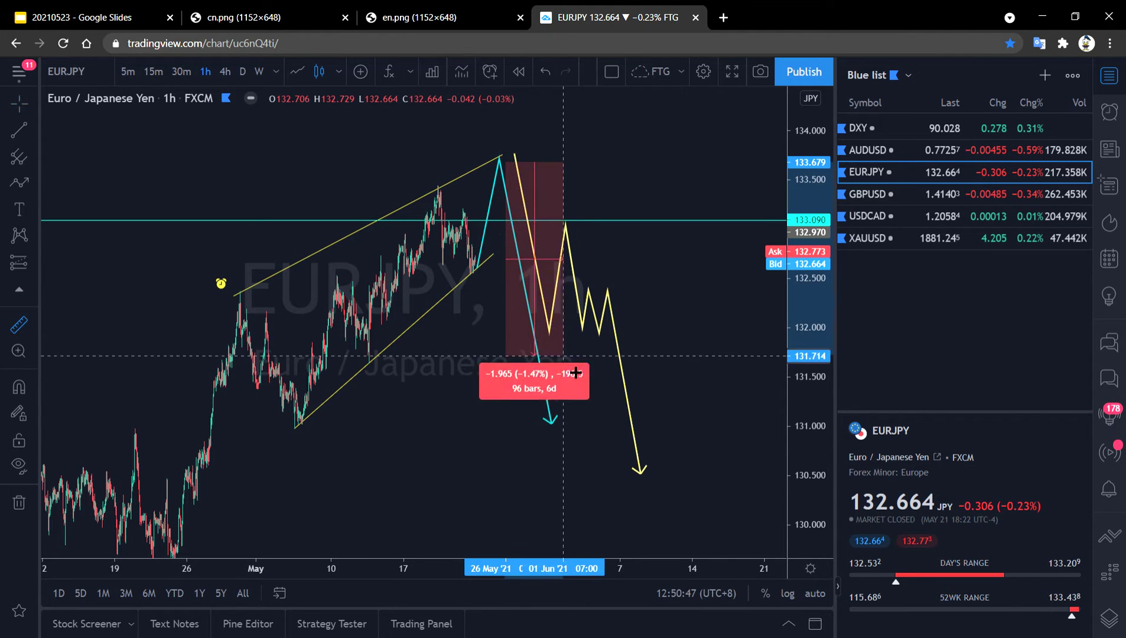
{"action": "left_click", "coordinate": [662, 433]}
Measure the price range above EURJPY's projected peak at the wedge's upper trendline, and clear the measurement
{"action": "left_click_drag", "start_coordinate": [758, 315], "coordinate": [764, 304]}
{"action": "left_click_drag", "start_coordinate": [678, 437], "coordinate": [660, 506]}
{"action": "left_click", "coordinate": [586, 218], "text": "shift"}
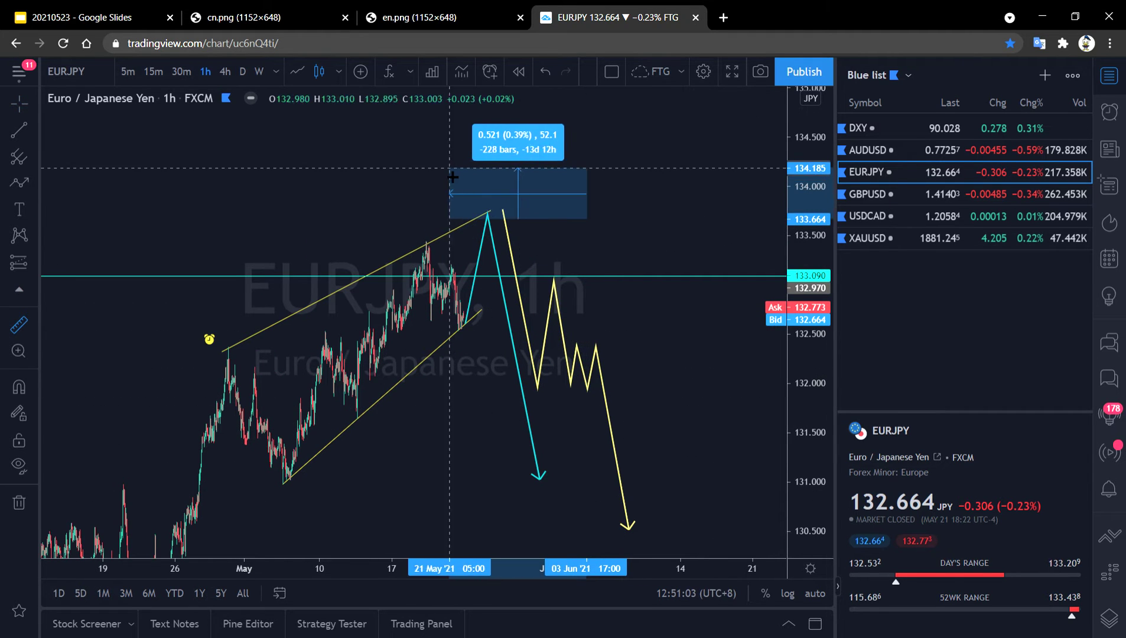
{"action": "left_click", "coordinate": [420, 166]}
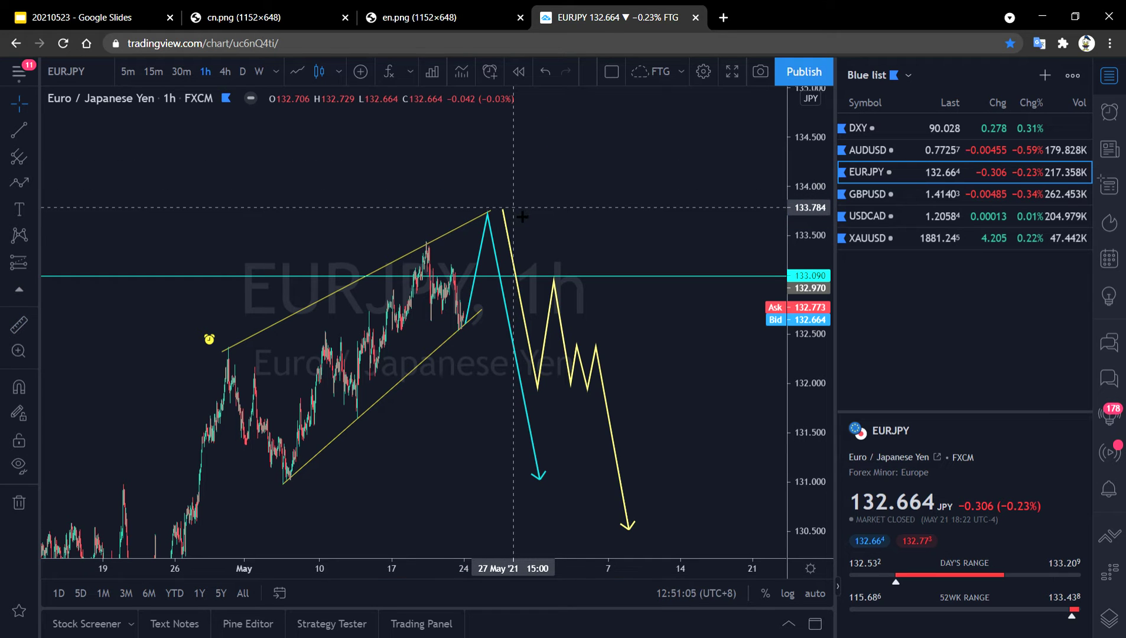
Measure the projected EURJPY drop from the yellow path's rebound at the 133.090 line, and clear the measurement
{"action": "scroll", "coordinate": [750, 401], "scroll_direction": "down", "scroll_amount": 2}
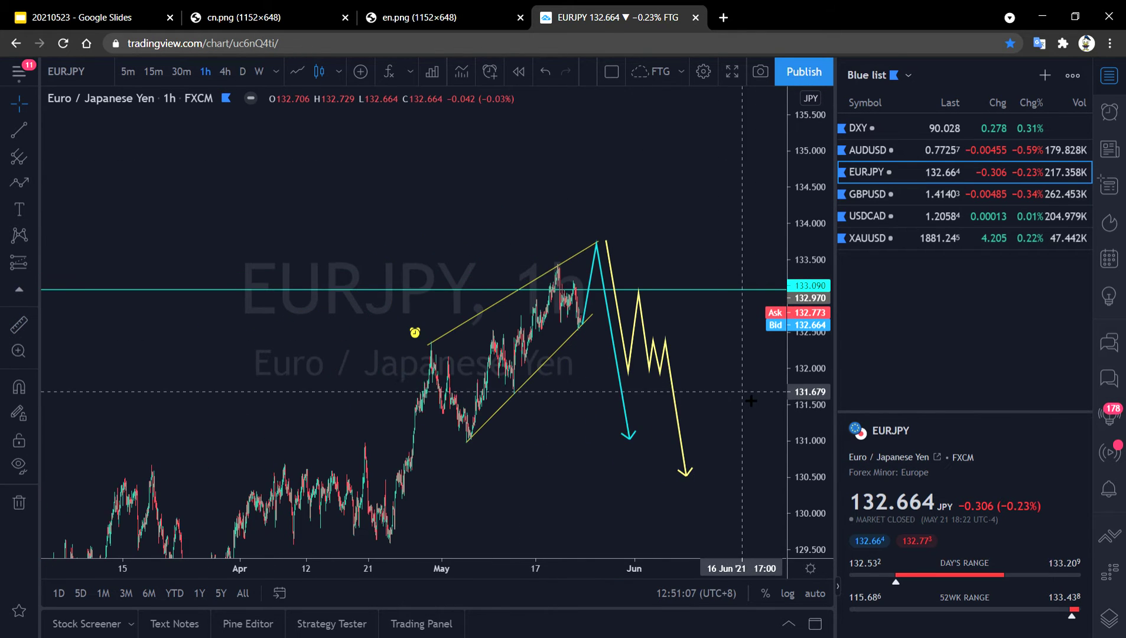
{"action": "left_click_drag", "start_coordinate": [751, 401], "coordinate": [735, 386]}
{"action": "scroll", "coordinate": [744, 409], "scroll_direction": "up", "scroll_amount": 2}
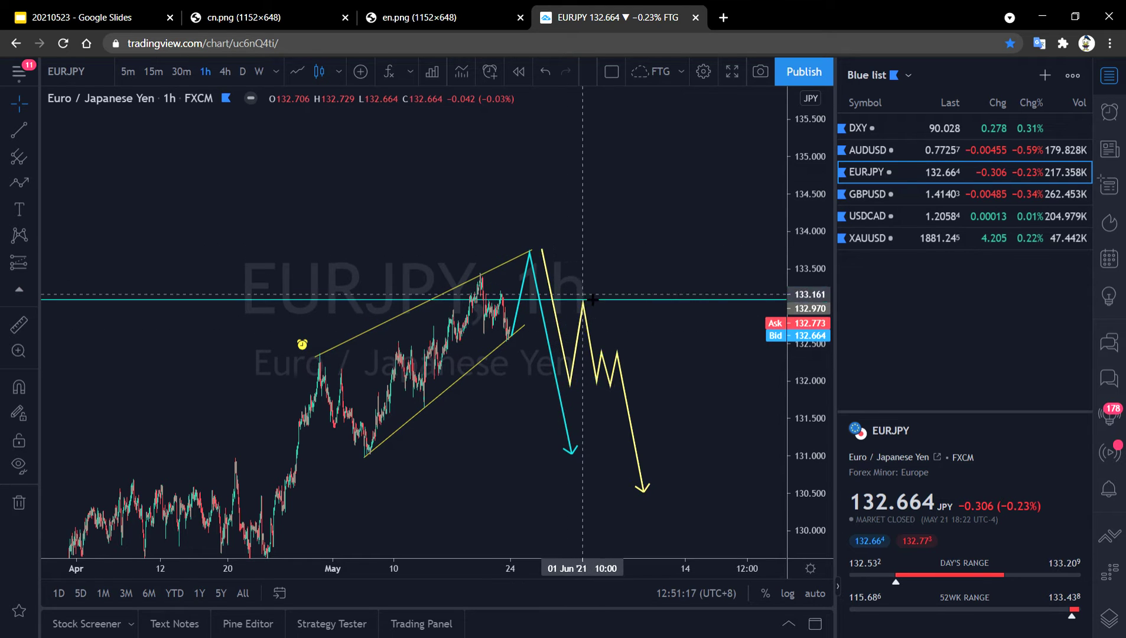
{"action": "left_click", "coordinate": [580, 325]}
{"action": "left_click", "coordinate": [605, 299]}
{"action": "left_click", "coordinate": [597, 303], "text": "shift"}
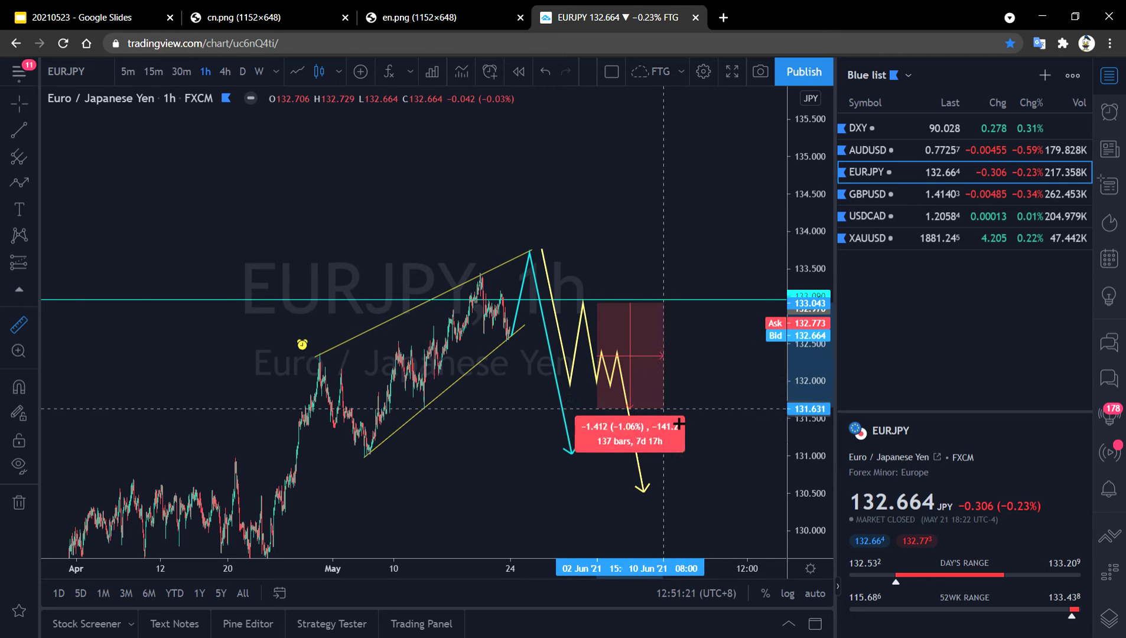
{"action": "scroll", "coordinate": [742, 498], "scroll_direction": "down", "scroll_amount": 5}
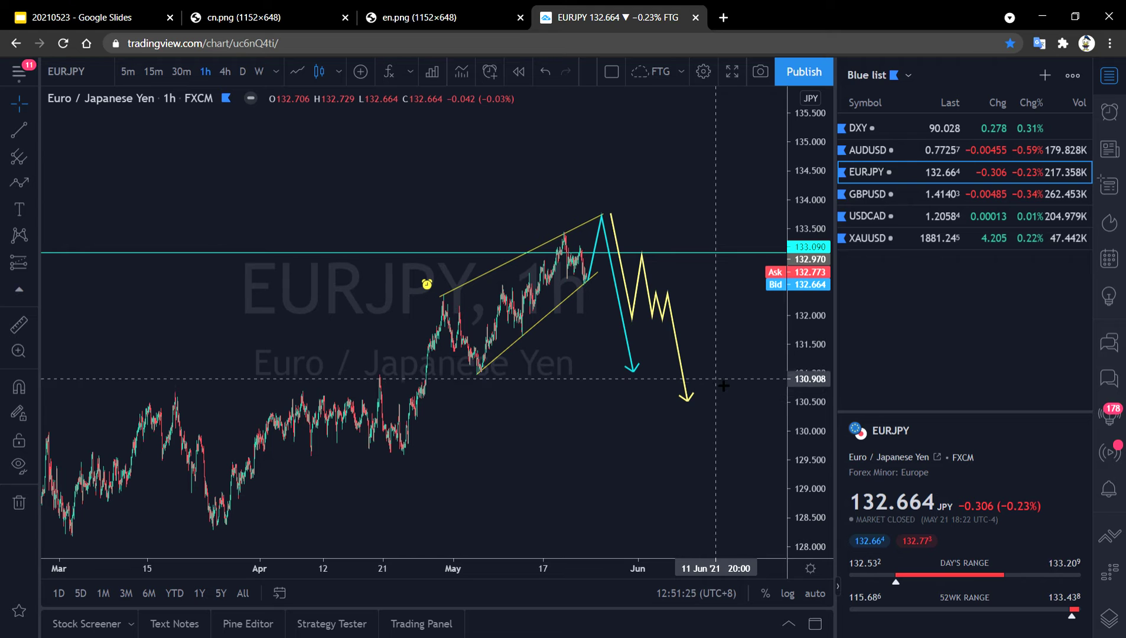
Measure the price range below EURJPY's projection arrows, downward from about 130.959
{"action": "left_click_drag", "start_coordinate": [782, 346], "coordinate": [679, 176]}
{"action": "left_click", "coordinate": [672, 172], "text": "shift"}
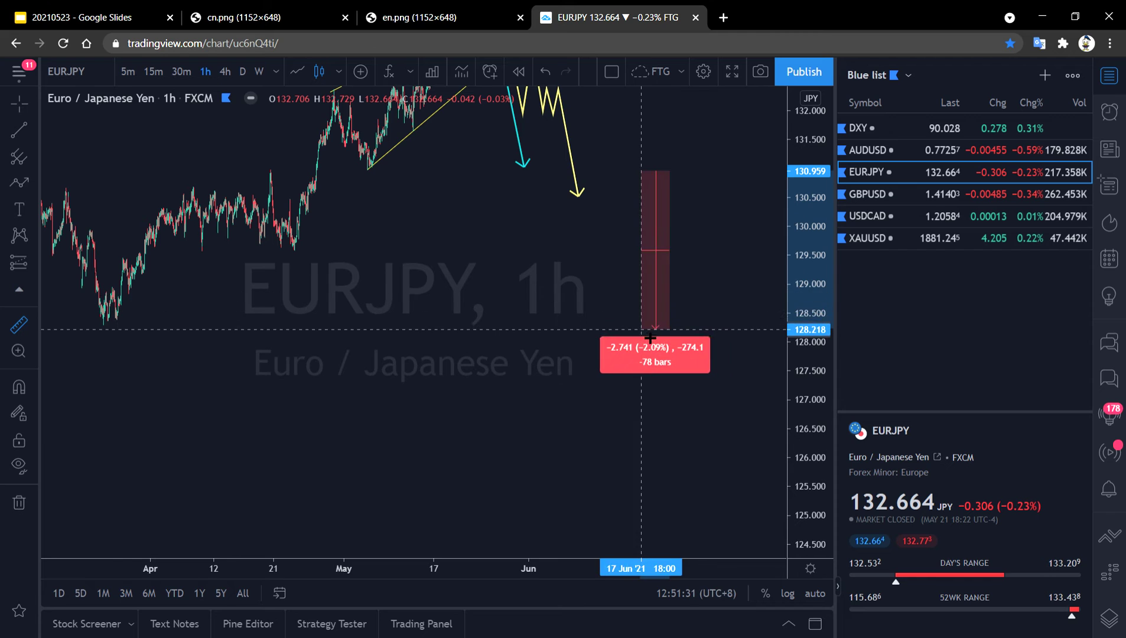
{"action": "left_click", "coordinate": [595, 383]}
Bring up GBPUSD on the 1h timeframe and examine its rising wedge and projection path against the February 2021 high
{"action": "key", "text": "Down"}
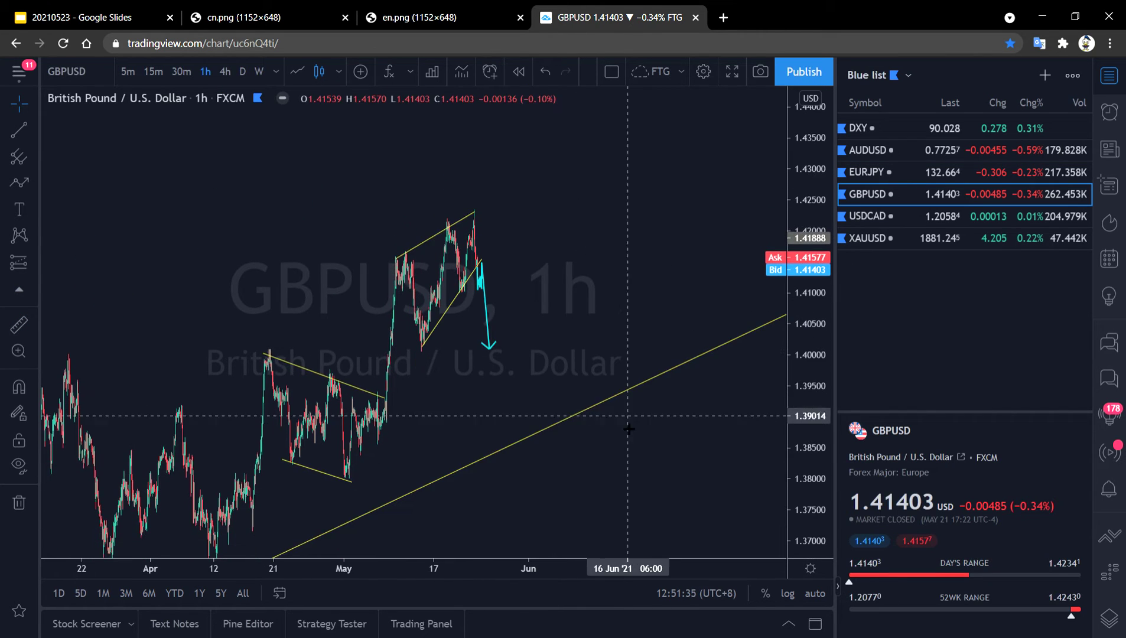
{"action": "left_click_drag", "start_coordinate": [272, 172], "coordinate": [525, 177]}
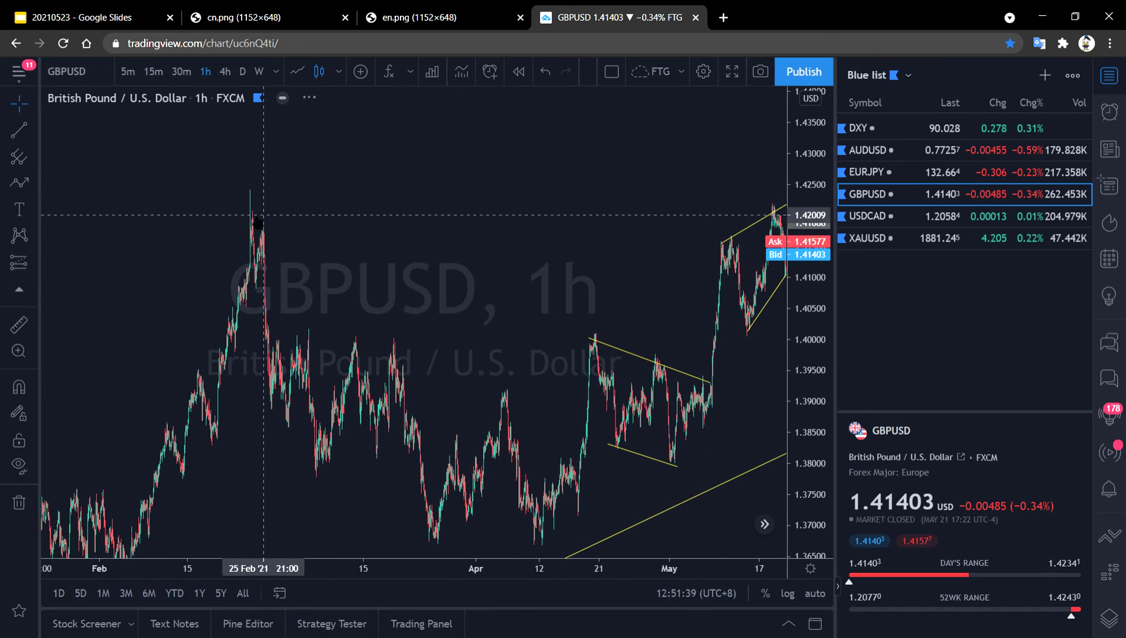
{"action": "scroll", "coordinate": [265, 219], "scroll_direction": "right", "scroll_amount": 5}
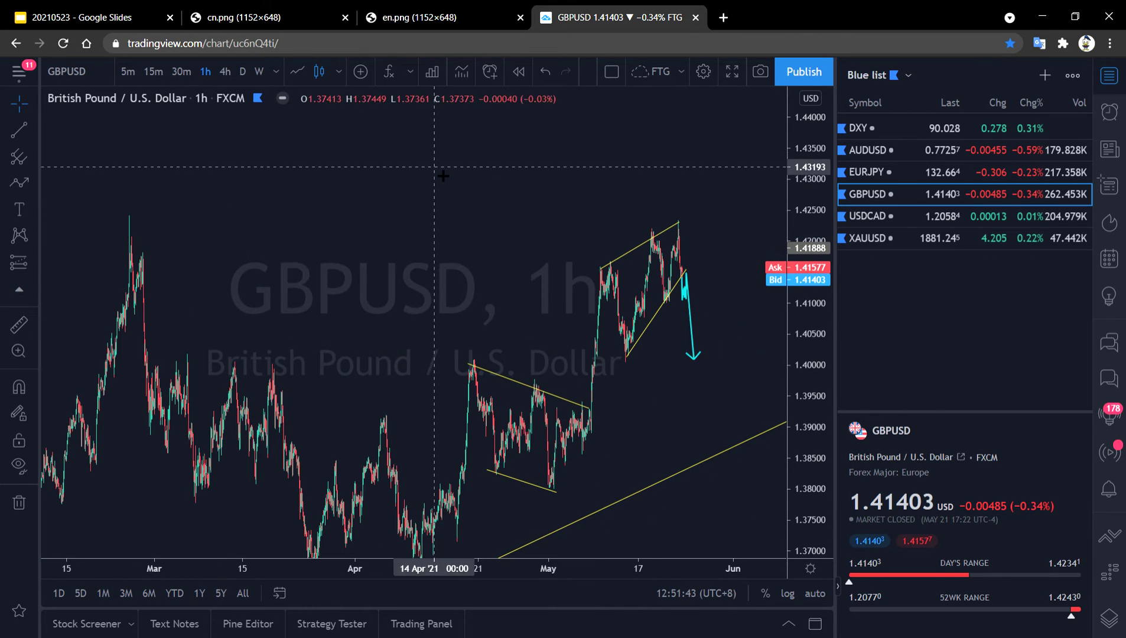
{"action": "scroll", "coordinate": [648, 179], "scroll_direction": "right", "scroll_amount": 2}
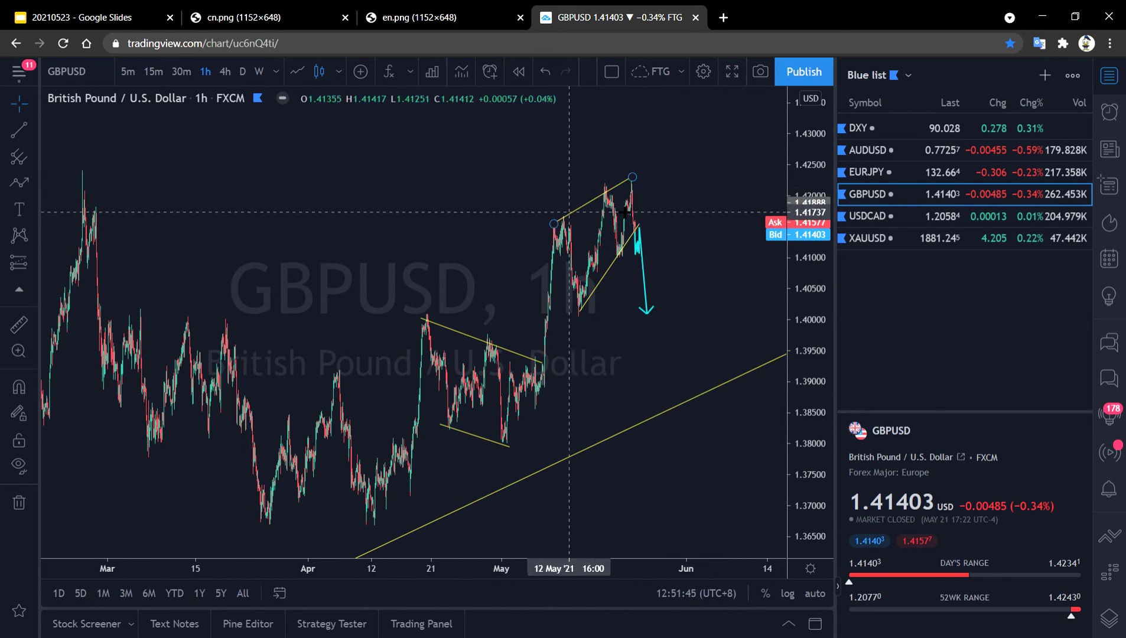
{"action": "scroll", "coordinate": [515, 223], "scroll_direction": "up", "scroll_amount": 3}
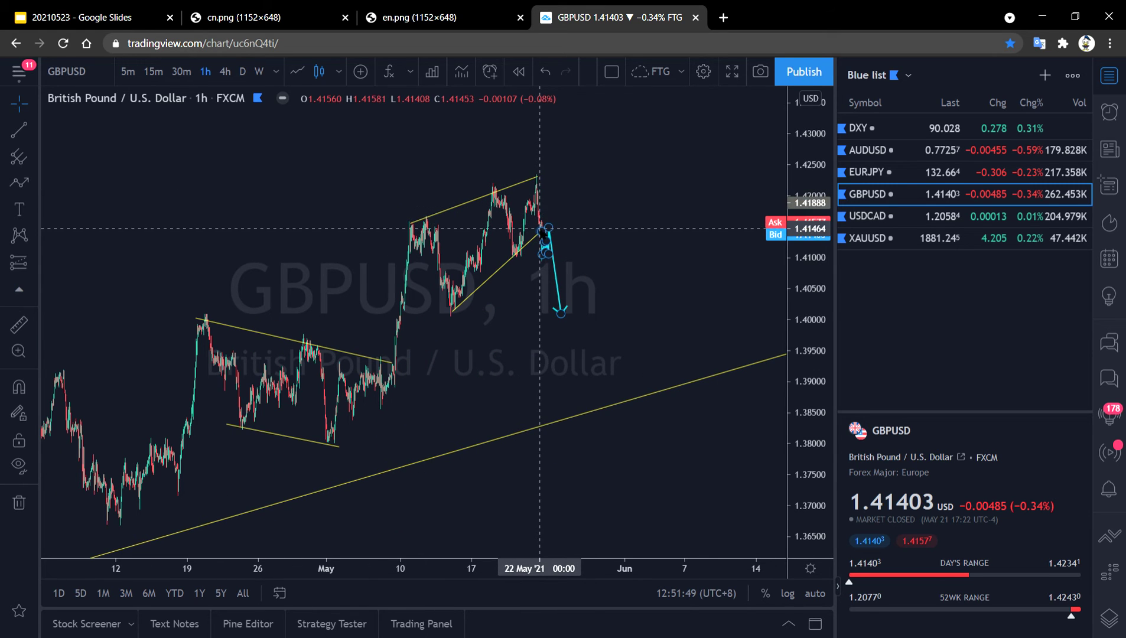
{"action": "scroll", "coordinate": [562, 220], "scroll_direction": "up", "scroll_amount": 2}
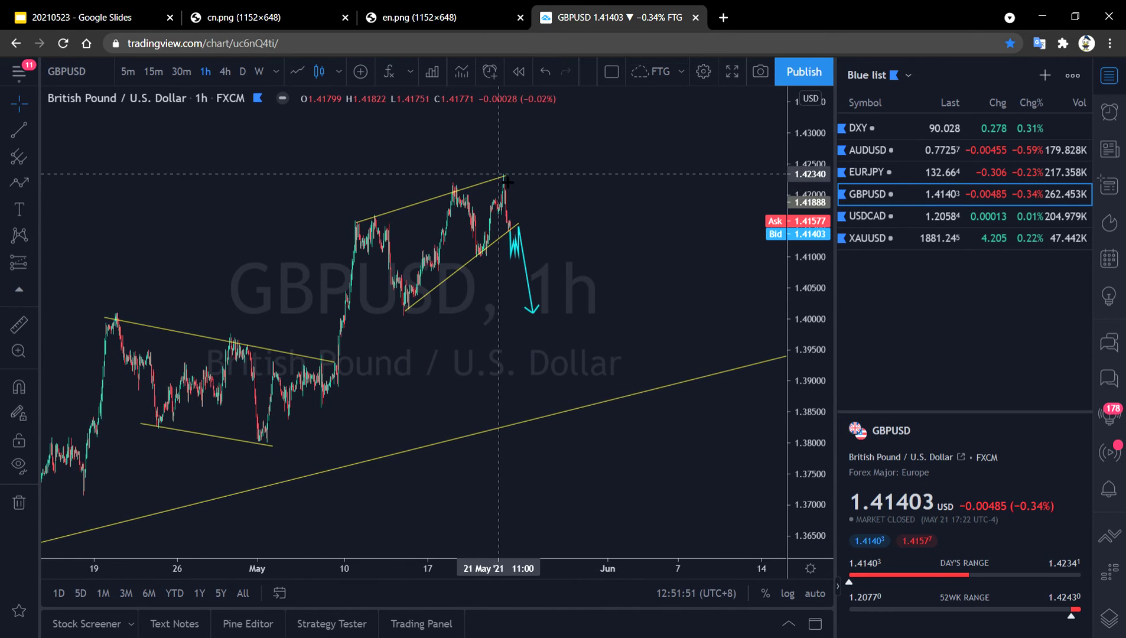
{"action": "scroll", "coordinate": [634, 247], "scroll_direction": "down", "scroll_amount": 2}
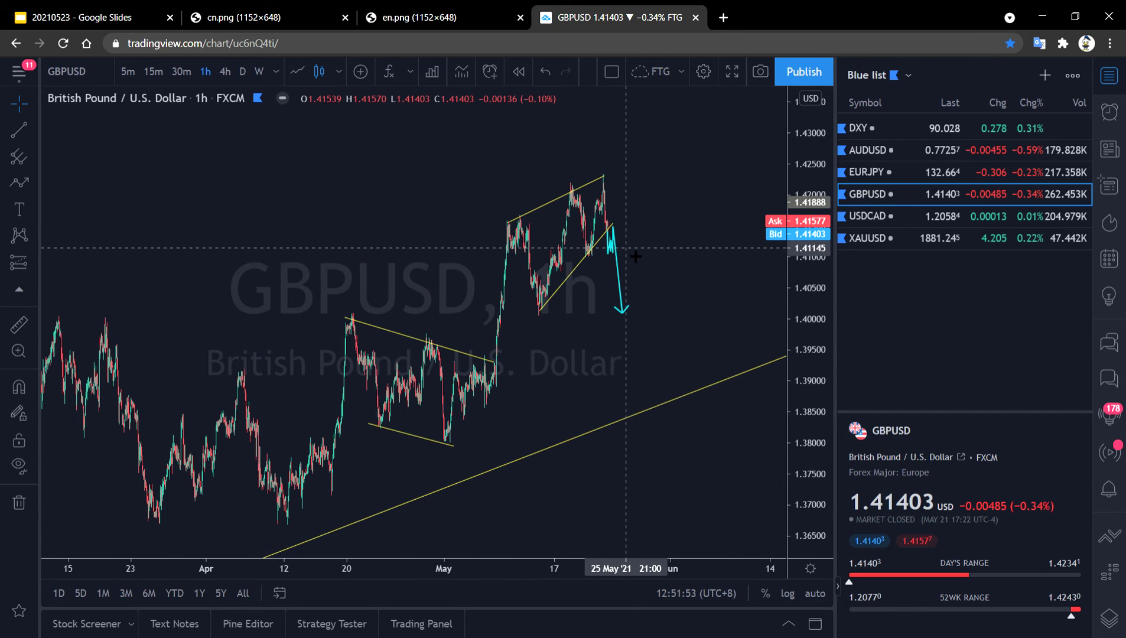
{"action": "scroll", "coordinate": [650, 216], "scroll_direction": "down", "scroll_amount": 2}
{"action": "left_click_drag", "start_coordinate": [809, 213], "coordinate": [808, 227]}
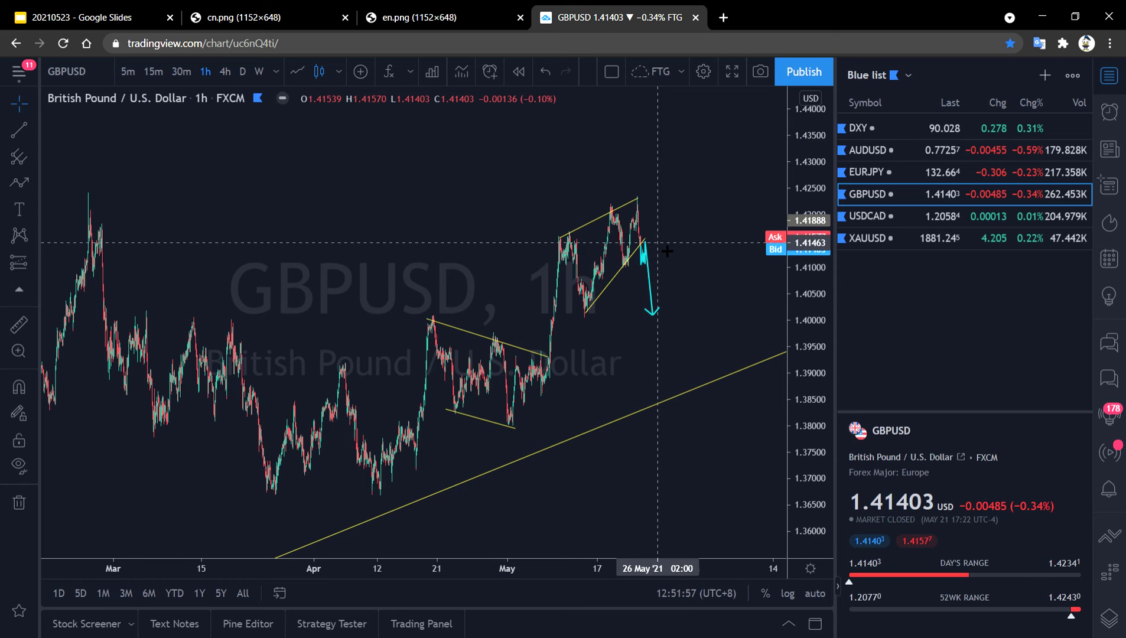
Measure the projected GBPUSD drop from the wedge's lower trendline to the arrow tip, and clear the measurement
{"action": "scroll", "coordinate": [669, 251], "scroll_direction": "up", "scroll_amount": 5}
{"action": "left_click", "coordinate": [408, 265]}
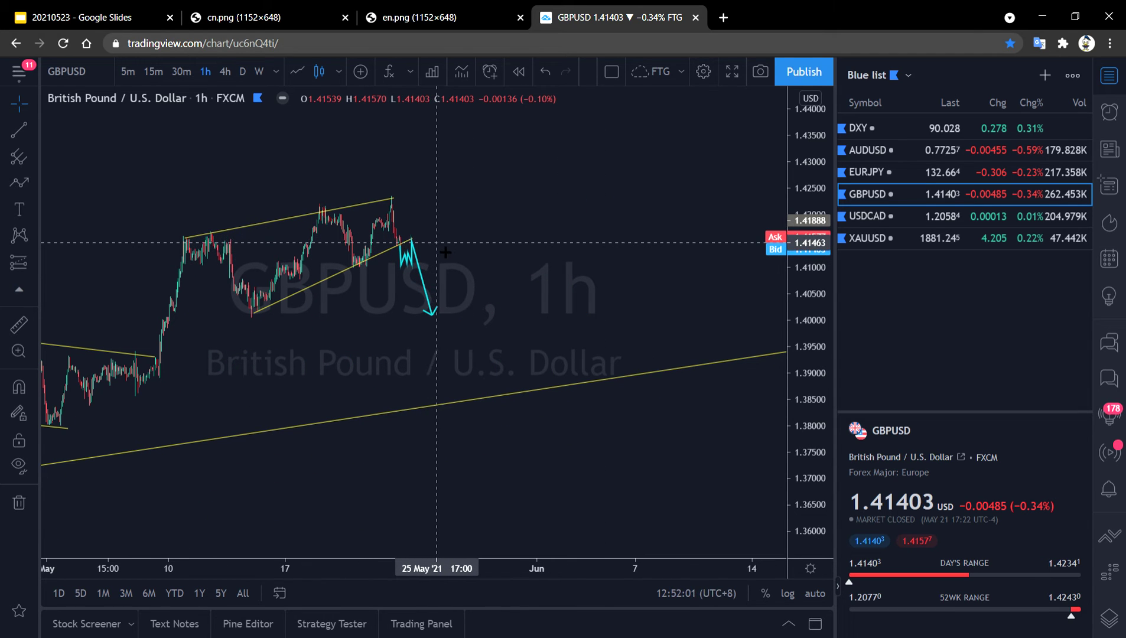
{"action": "left_click", "coordinate": [442, 249], "text": "shift"}
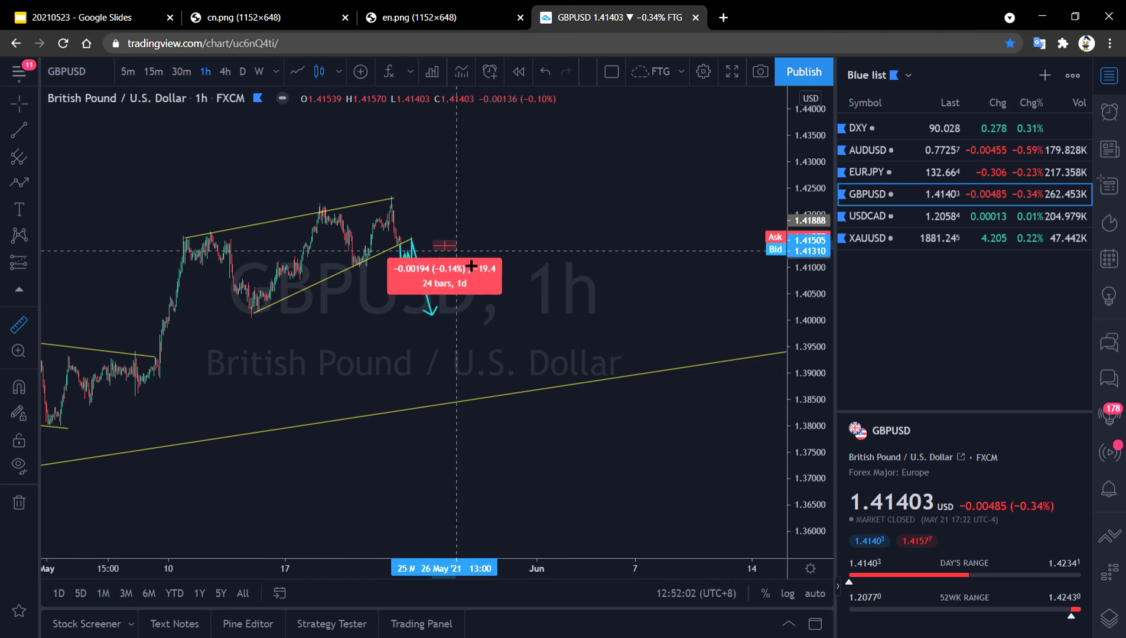
{"action": "left_click", "coordinate": [501, 318]}
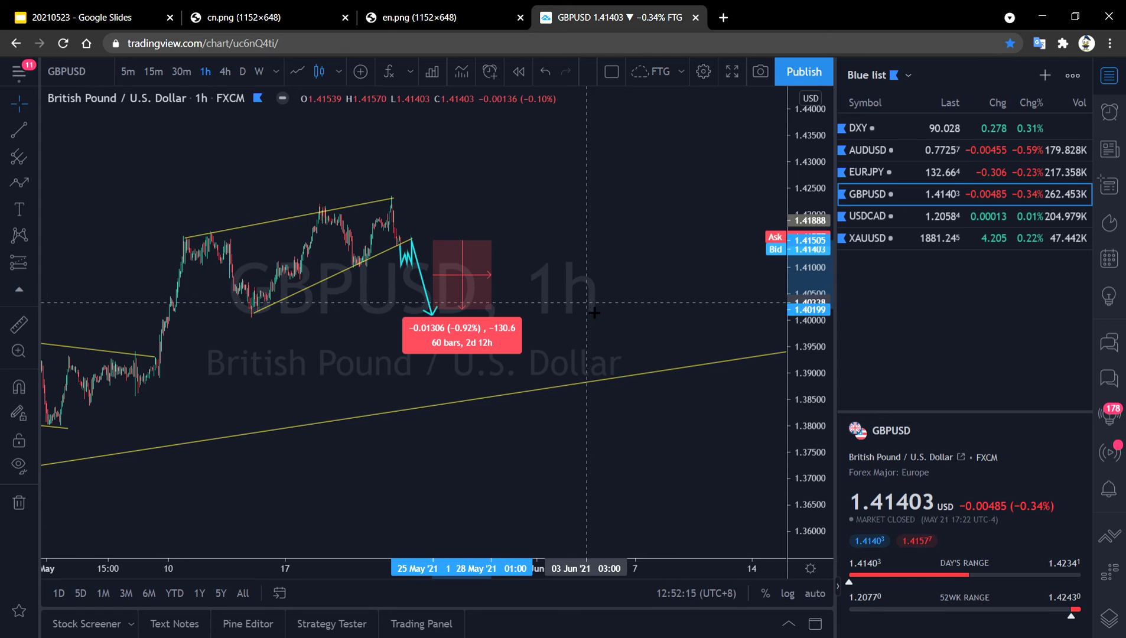
{"action": "left_click", "coordinate": [596, 314]}
Measure the price range below GBPUSD's projected target, and clear the measurement
{"action": "scroll", "coordinate": [597, 314], "scroll_direction": "down", "scroll_amount": 3}
{"action": "left_click", "coordinate": [610, 306], "text": "shift"}
{"action": "left_click", "coordinate": [609, 368]}
{"action": "left_click", "coordinate": [685, 468]}
Bring up USDCAD on the daily timeframe and examine the 1.20667 support line against the 2017 low
{"action": "key", "text": "Down"}
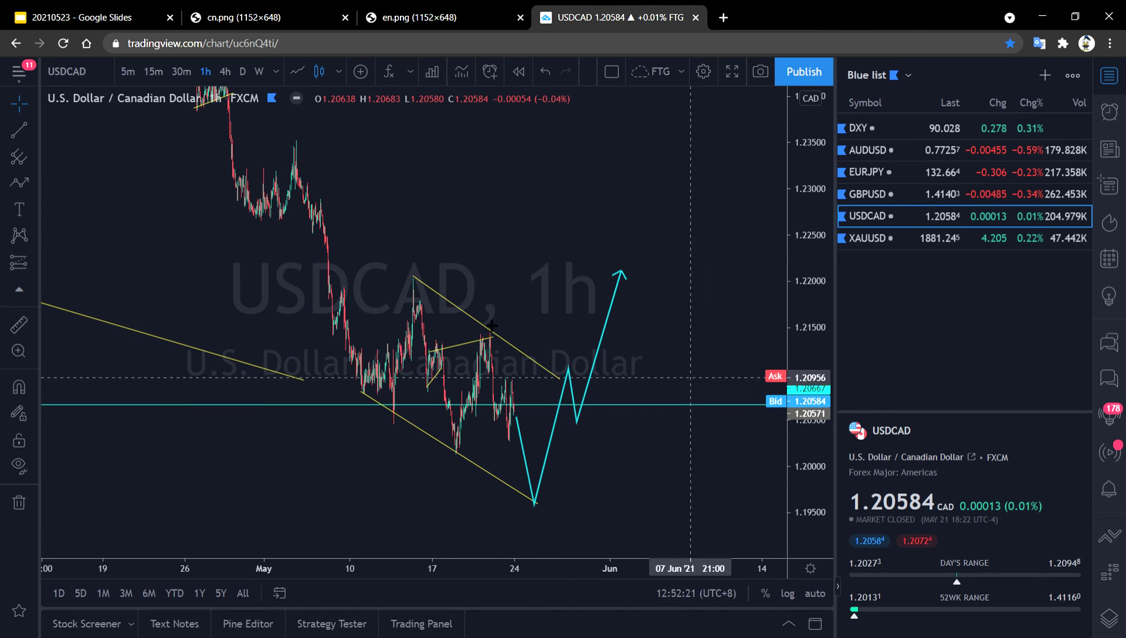
{"action": "left_click", "coordinate": [242, 71]}
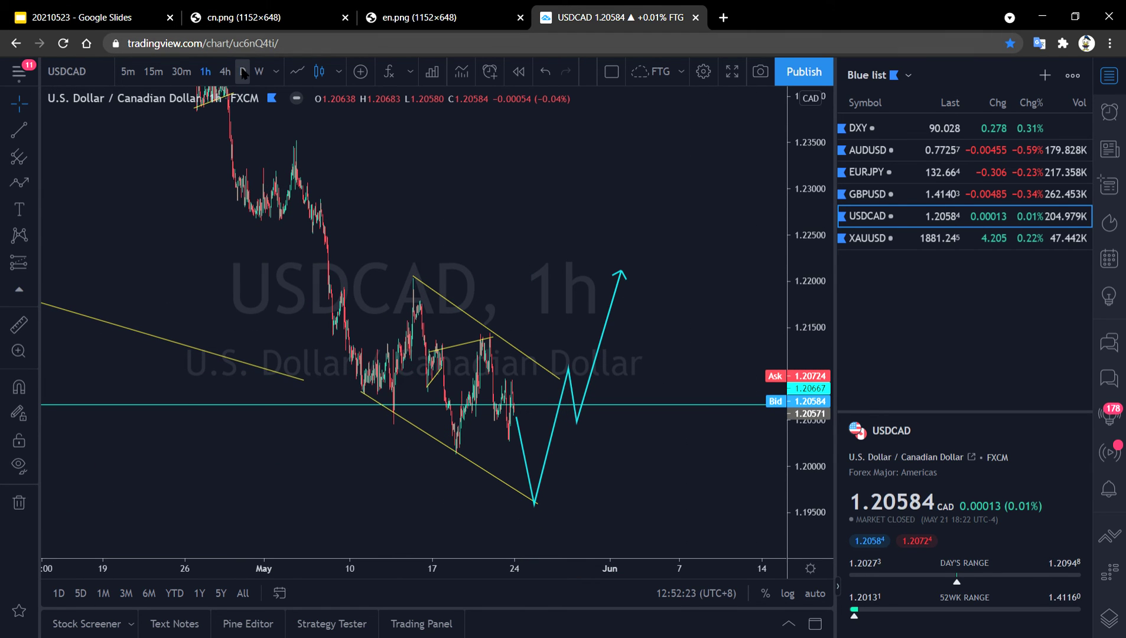
{"action": "left_click_drag", "start_coordinate": [805, 319], "coordinate": [805, 523]}
{"action": "scroll", "coordinate": [591, 490], "scroll_direction": "down", "scroll_amount": 5}
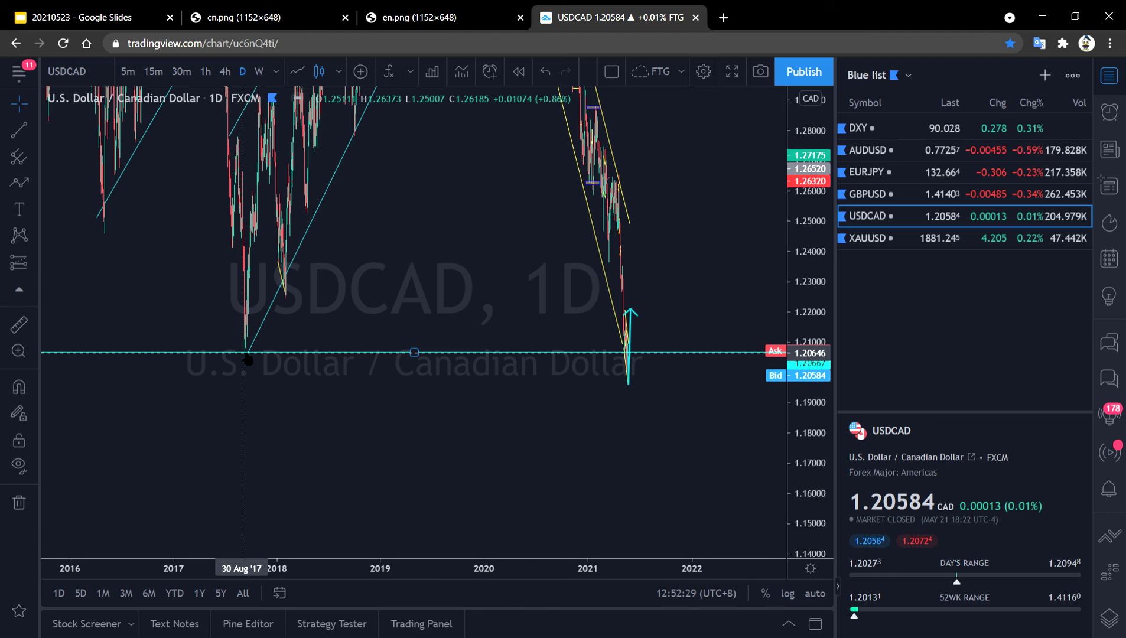
{"action": "scroll", "coordinate": [256, 361], "scroll_direction": "up", "scroll_amount": 5}
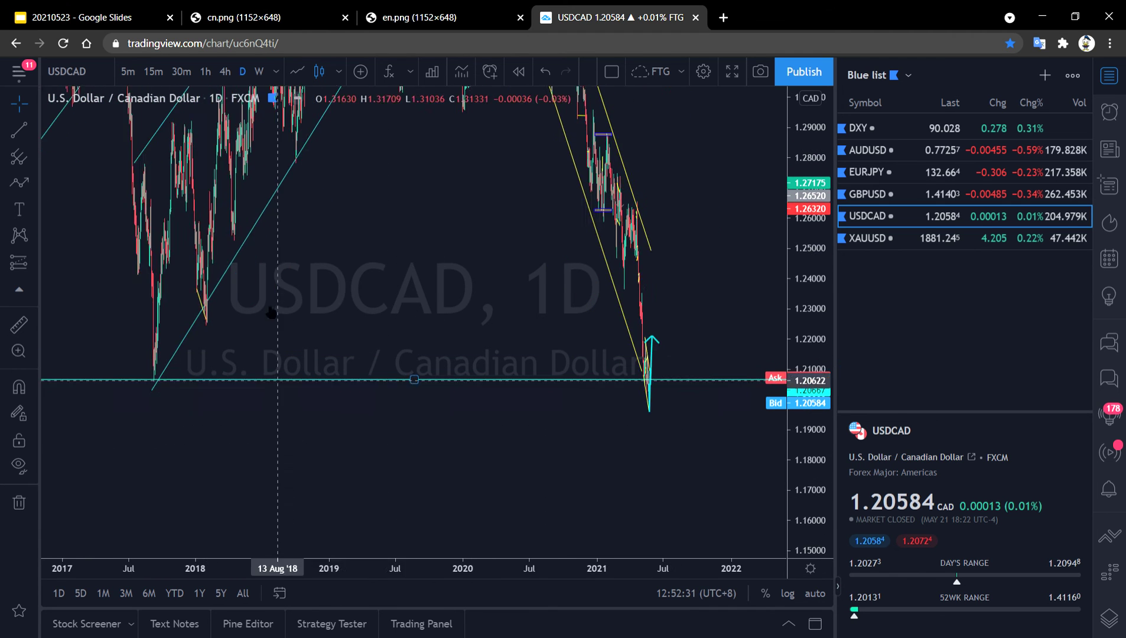
Return USDCAD to the 1h timeframe and measure the projected rise from the falling pattern's lower trendline
{"action": "left_click", "coordinate": [205, 72]}
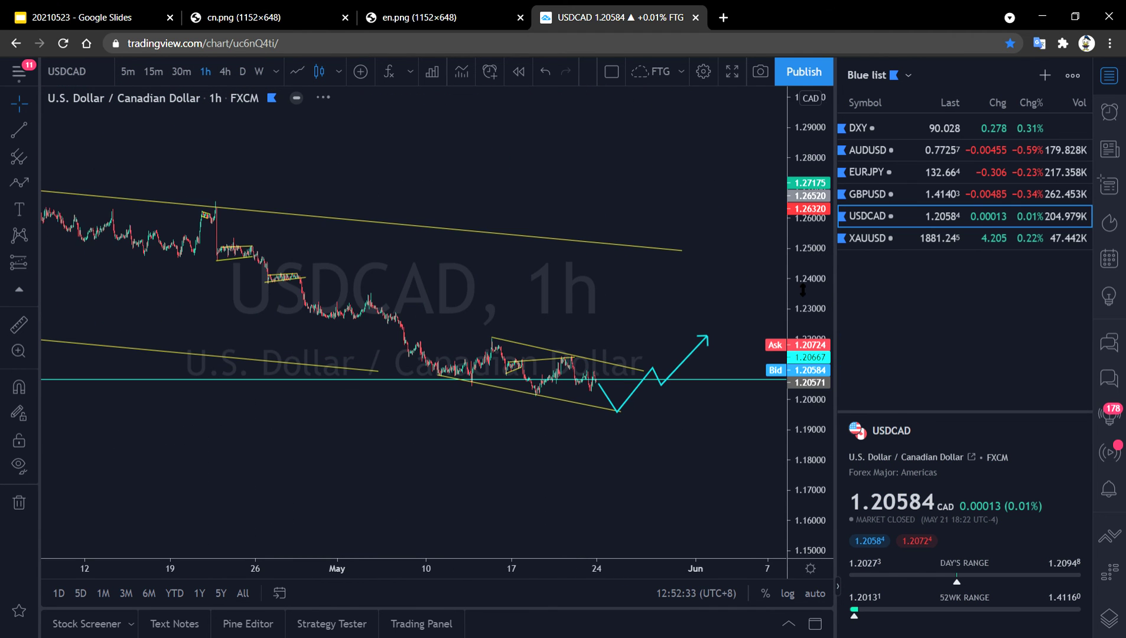
{"action": "left_click_drag", "start_coordinate": [683, 191], "coordinate": [570, 254]}
{"action": "scroll", "coordinate": [647, 275], "scroll_direction": "down", "scroll_amount": 5}
{"action": "left_click_drag", "start_coordinate": [809, 296], "coordinate": [809, 343]}
{"action": "left_click_drag", "start_coordinate": [685, 375], "coordinate": [627, 276]}
{"action": "left_click", "coordinate": [559, 418], "text": "shift"}
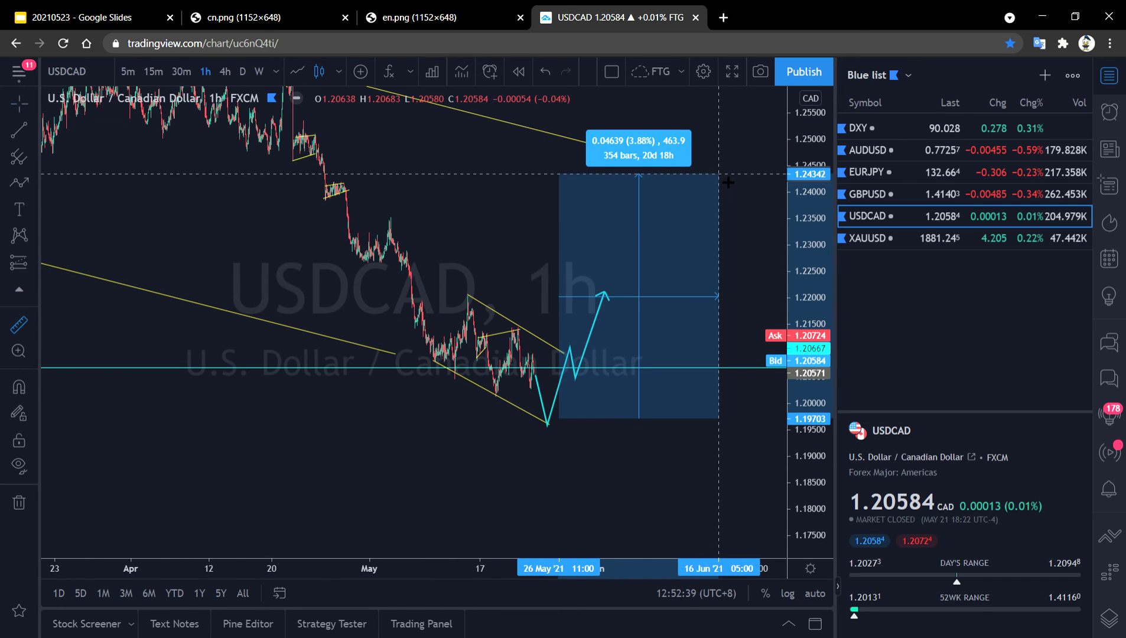